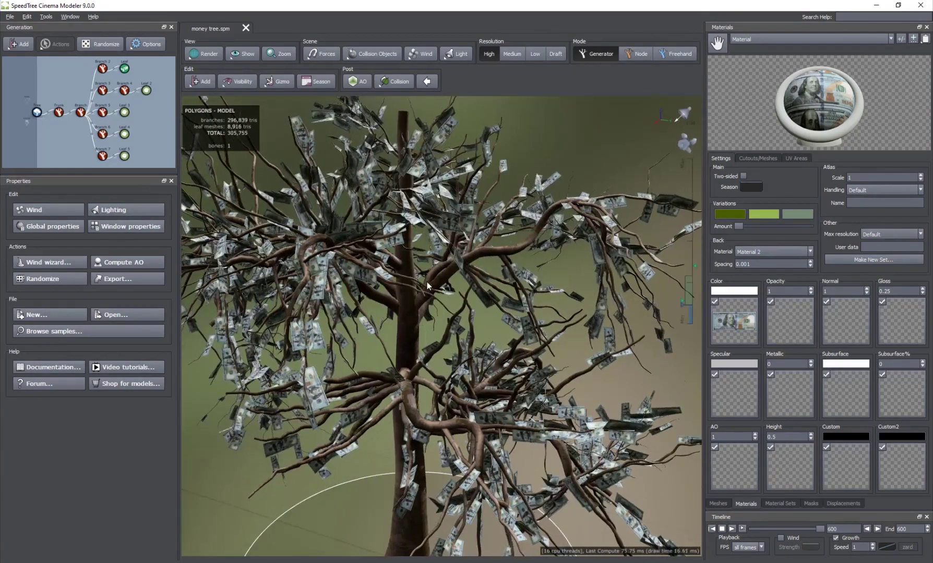
Examine the finished money tree model from several angles and distances
{"action": "scroll", "coordinate": [483, 321], "scroll_direction": "up", "scroll_amount": 3}
{"action": "left_click_drag", "start_coordinate": [473, 346], "coordinate": [435, 240]}
{"action": "scroll", "coordinate": [391, 275], "scroll_direction": "down", "scroll_amount": 5}
{"action": "left_click_drag", "start_coordinate": [385, 326], "coordinate": [450, 316]}
{"action": "scroll", "coordinate": [383, 311], "scroll_direction": "up", "scroll_amount": 5}
{"action": "left_click_drag", "start_coordinate": [383, 311], "coordinate": [451, 356]}
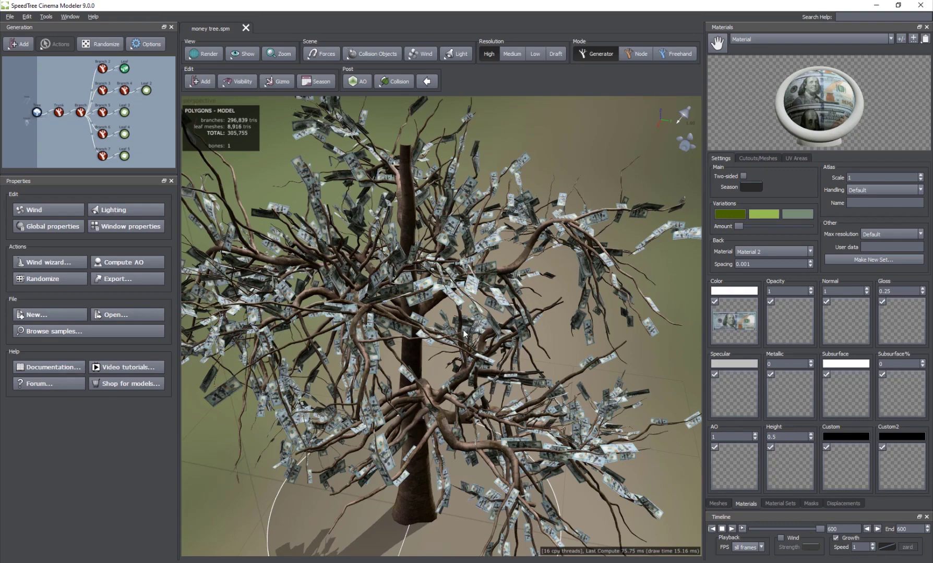
{"action": "scroll", "coordinate": [433, 320], "scroll_direction": "down", "scroll_amount": 5}
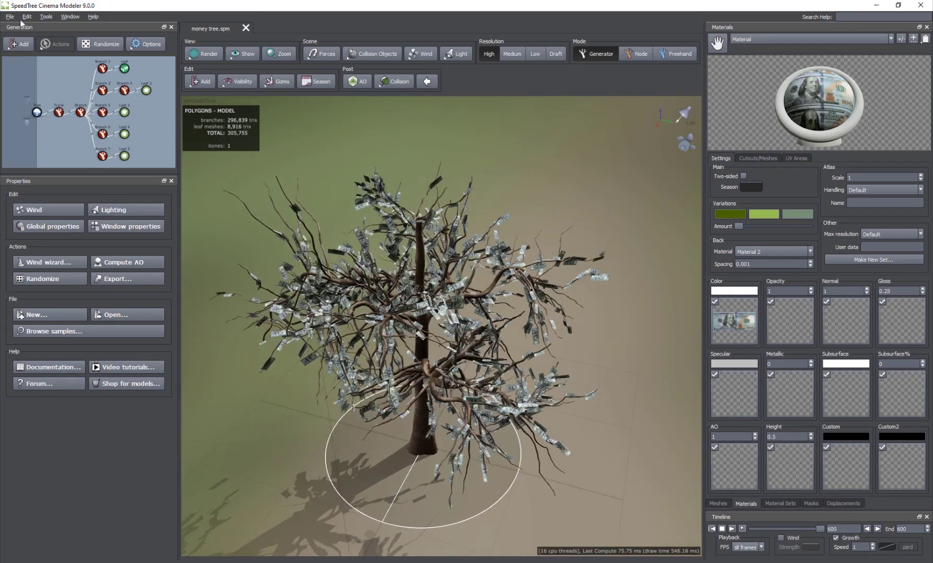
Create a new model from the Blank template and add a Trunk generator to the tree
{"action": "left_click", "coordinate": [9, 17]}
{"action": "left_click", "coordinate": [26, 25]}
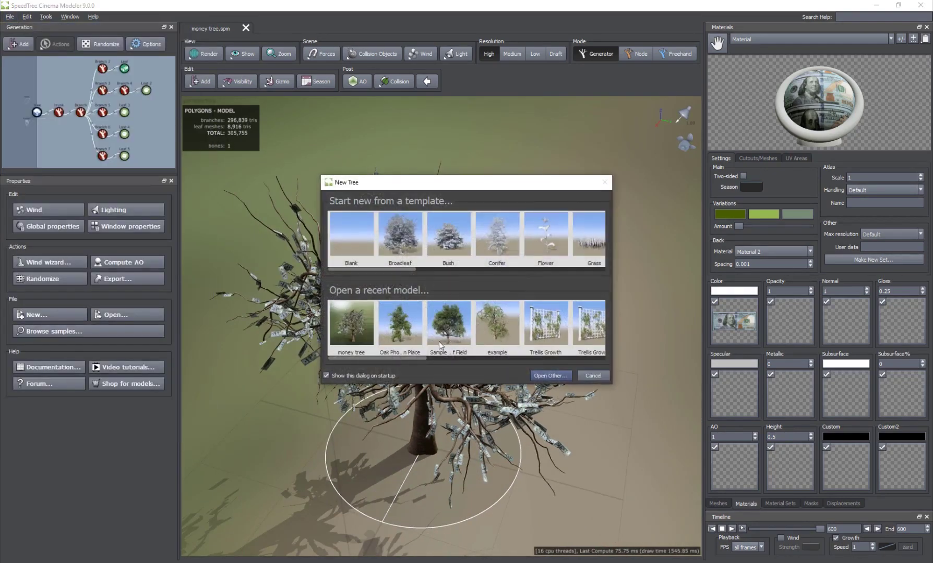
{"action": "left_click", "coordinate": [353, 244]}
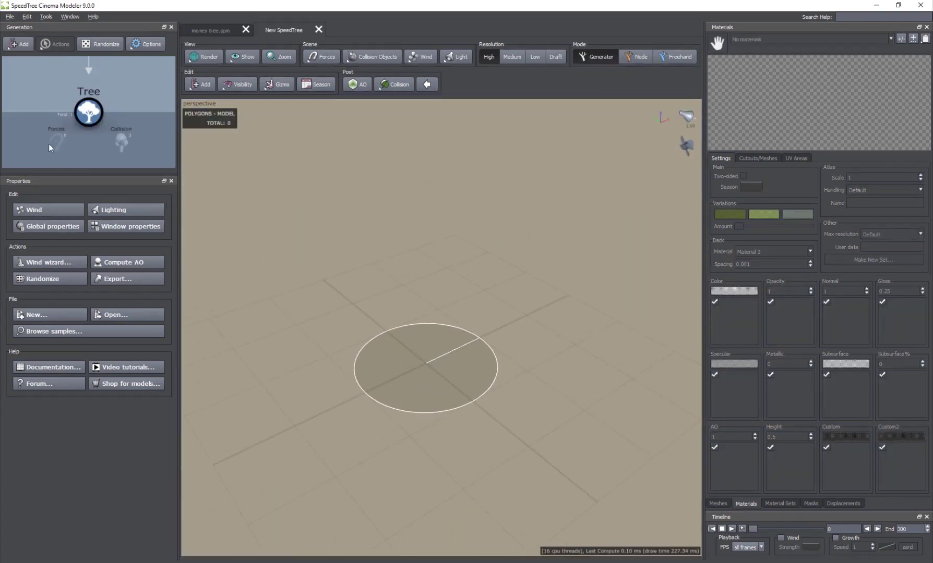
{"action": "left_click", "coordinate": [16, 45]}
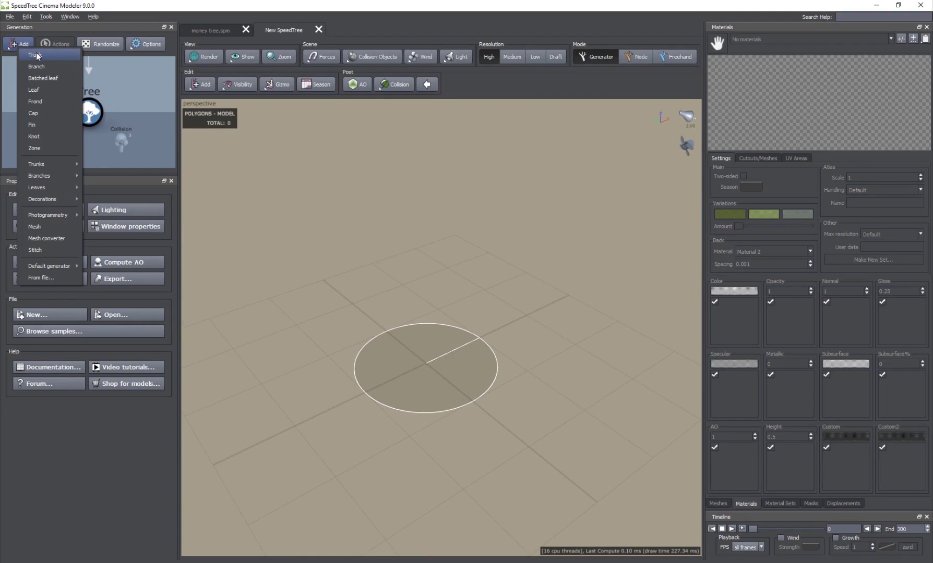
{"action": "left_click", "coordinate": [35, 54]}
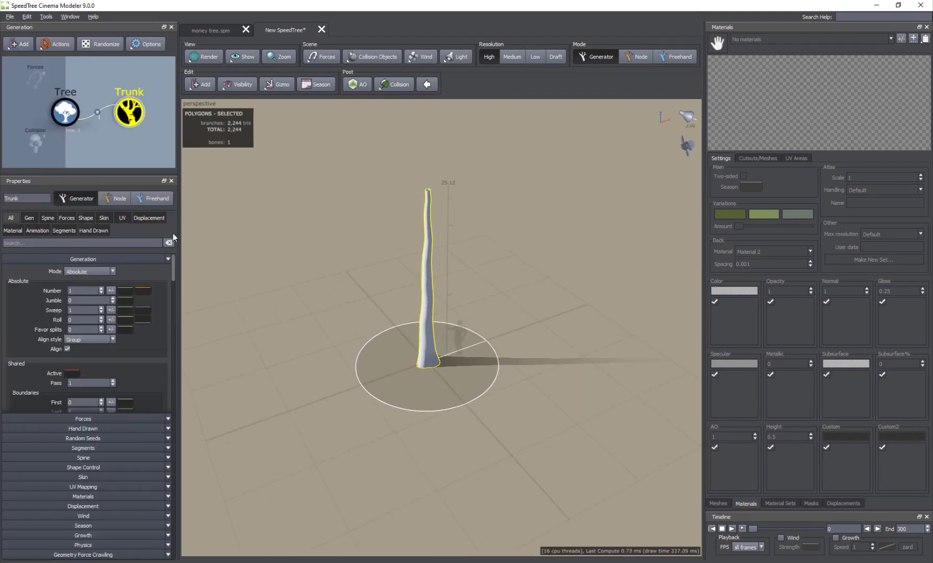
Add a Branch generator to the trunk and set its absolute number to 9
{"action": "left_click", "coordinate": [19, 44]}
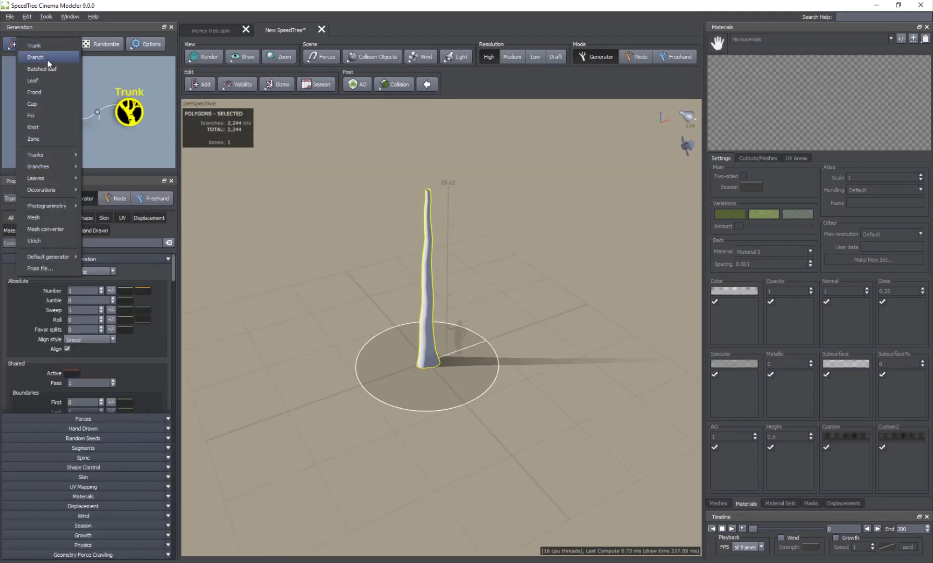
{"action": "left_click", "coordinate": [48, 60]}
{"action": "left_click", "coordinate": [102, 289]}
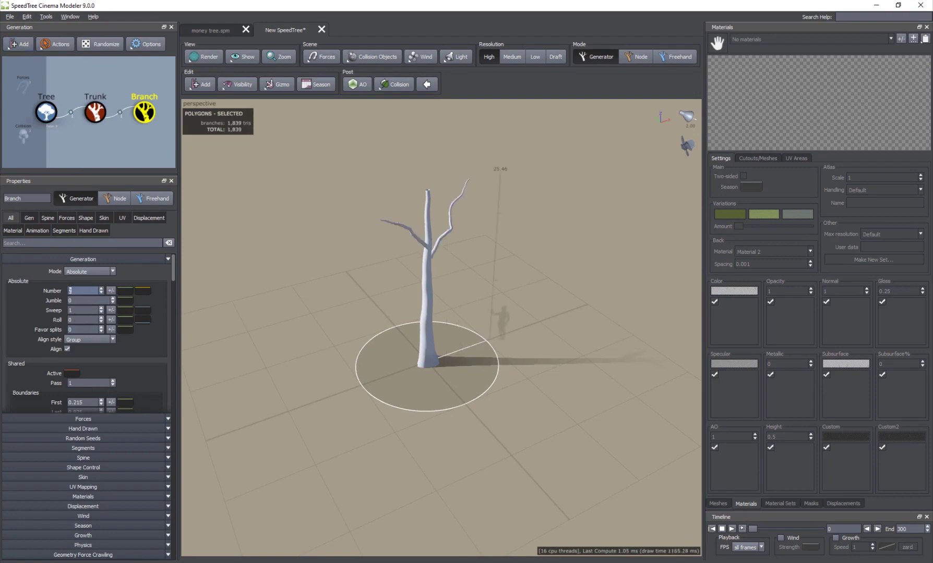
{"action": "left_click", "coordinate": [102, 289]}
{"action": "left_click", "coordinate": [101, 289]}
{"action": "left_click", "coordinate": [102, 289]}
{"action": "left_click", "coordinate": [101, 289]}
{"action": "left_click", "coordinate": [102, 289]}
{"action": "left_click", "coordinate": [101, 289]}
{"action": "left_click", "coordinate": [102, 289]}
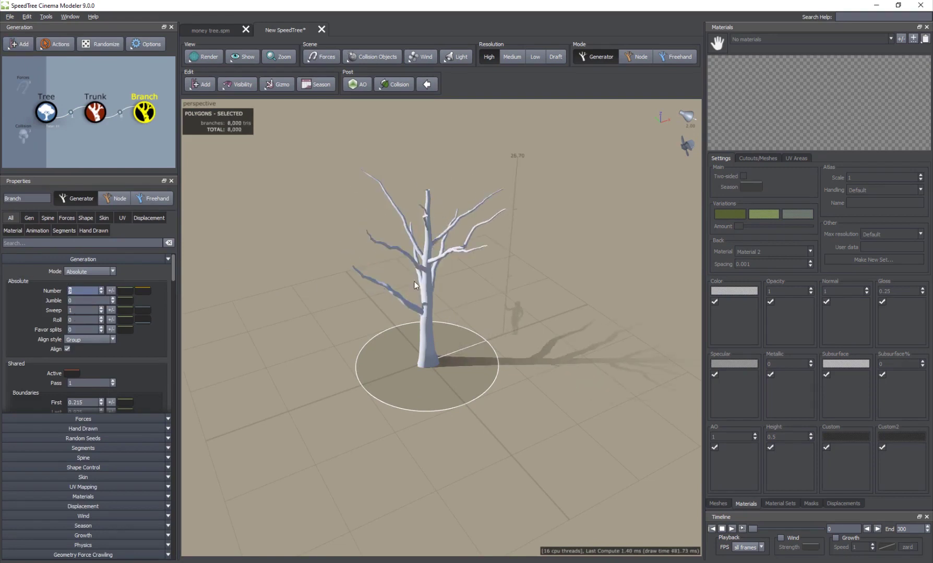
Add a second Branch generator on the main branches and set its absolute number to 2
{"action": "left_click", "coordinate": [22, 47]}
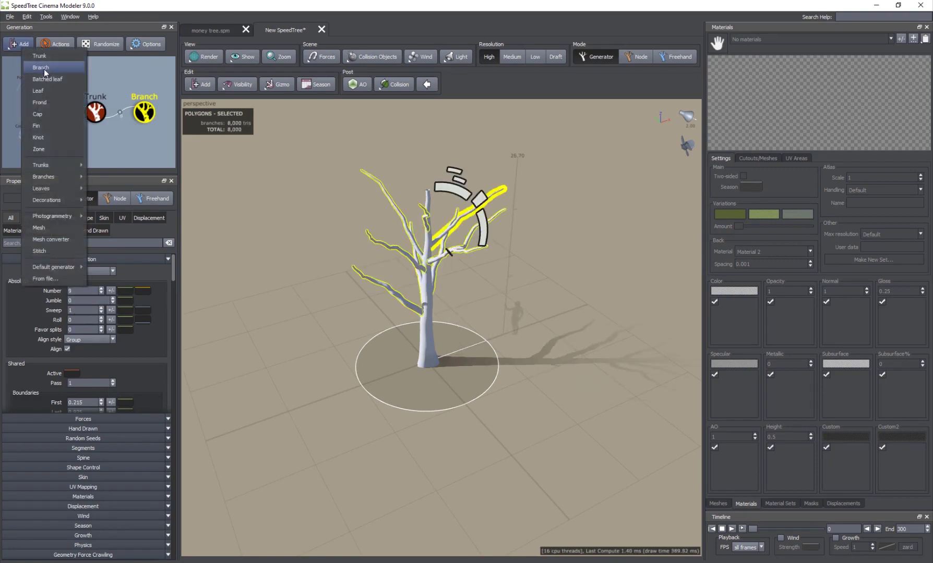
{"action": "left_click", "coordinate": [45, 68]}
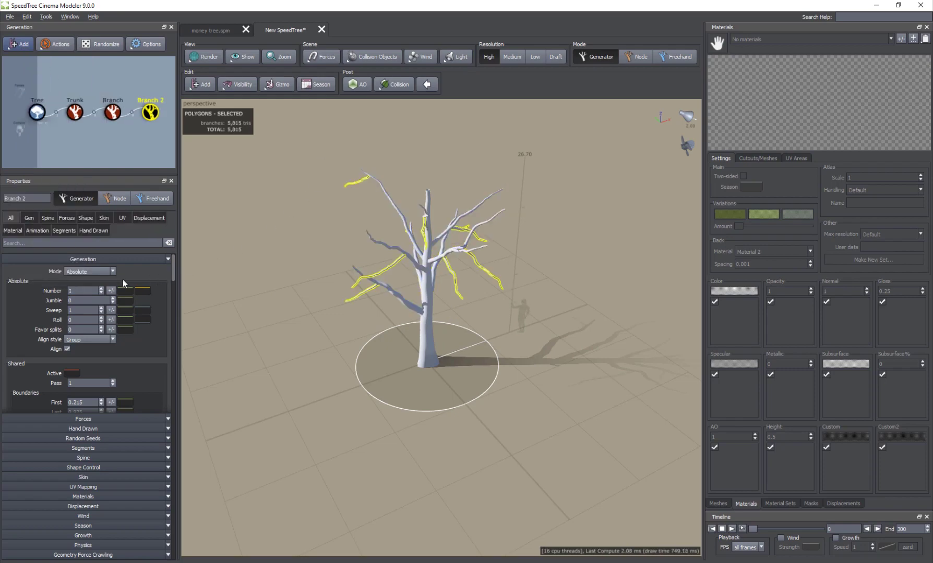
{"action": "left_click", "coordinate": [102, 290]}
{"action": "left_click", "coordinate": [100, 289]}
{"action": "scroll", "coordinate": [515, 252], "scroll_direction": "up", "scroll_amount": 2}
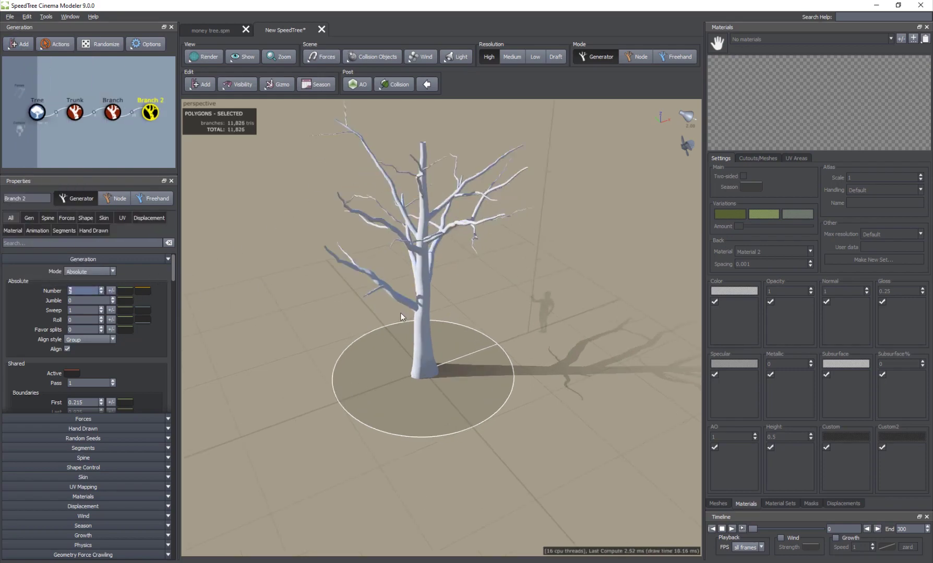
{"action": "left_click_drag", "start_coordinate": [401, 313], "coordinate": [400, 221]}
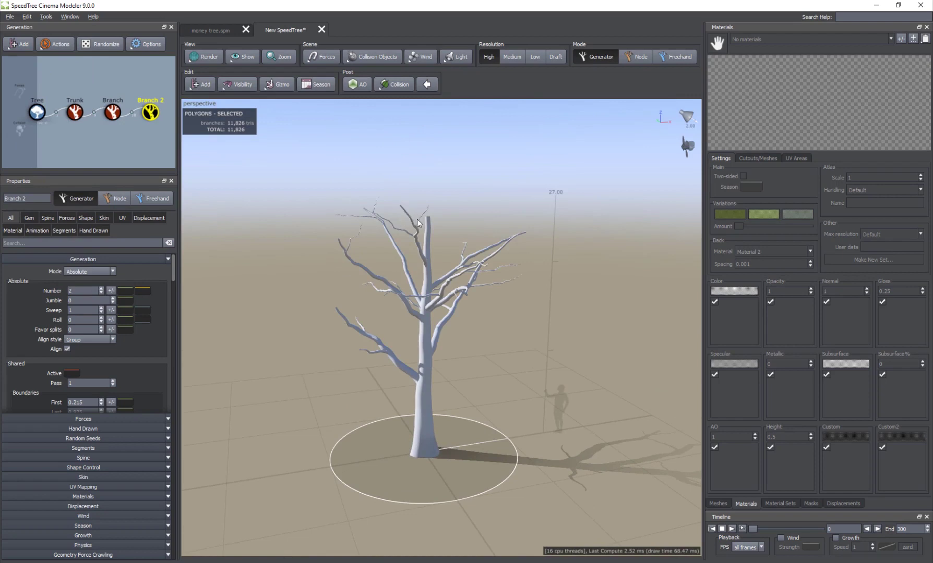
Select the Branch 2 generator and add another Branch generator as its child
{"action": "left_click", "coordinate": [421, 217]}
{"action": "left_click", "coordinate": [154, 117]}
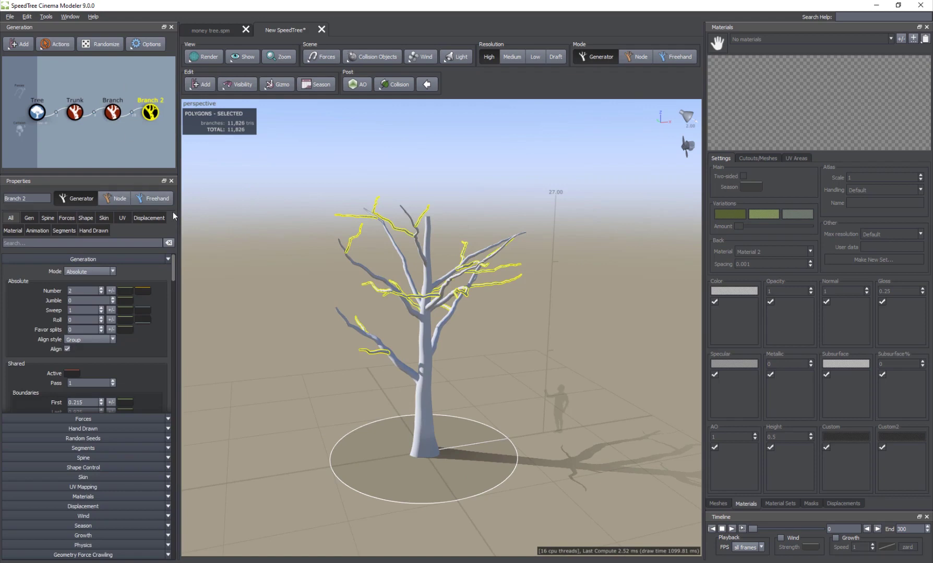
{"action": "scroll", "coordinate": [376, 242], "scroll_direction": "up", "scroll_amount": 2}
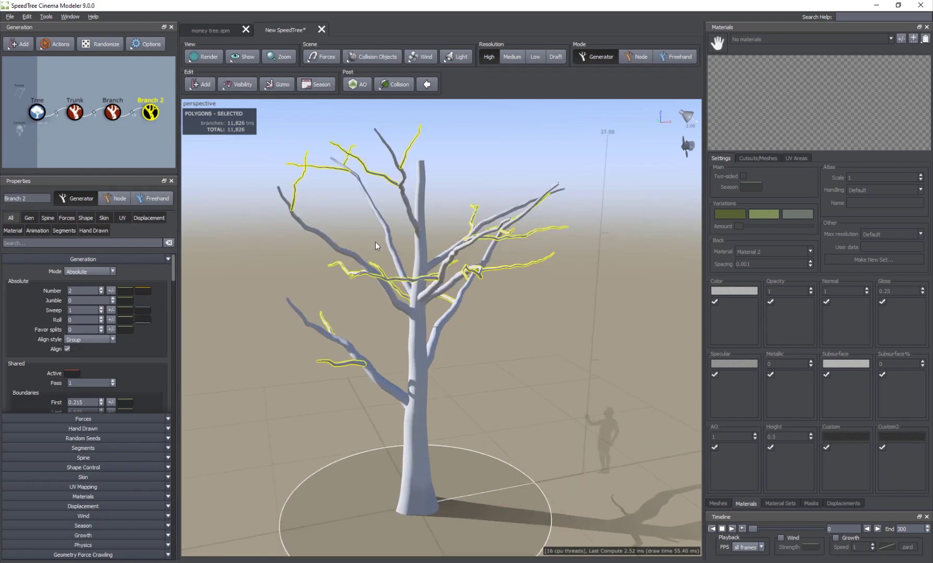
{"action": "middle_click_drag", "start_coordinate": [345, 243], "coordinate": [379, 263]}
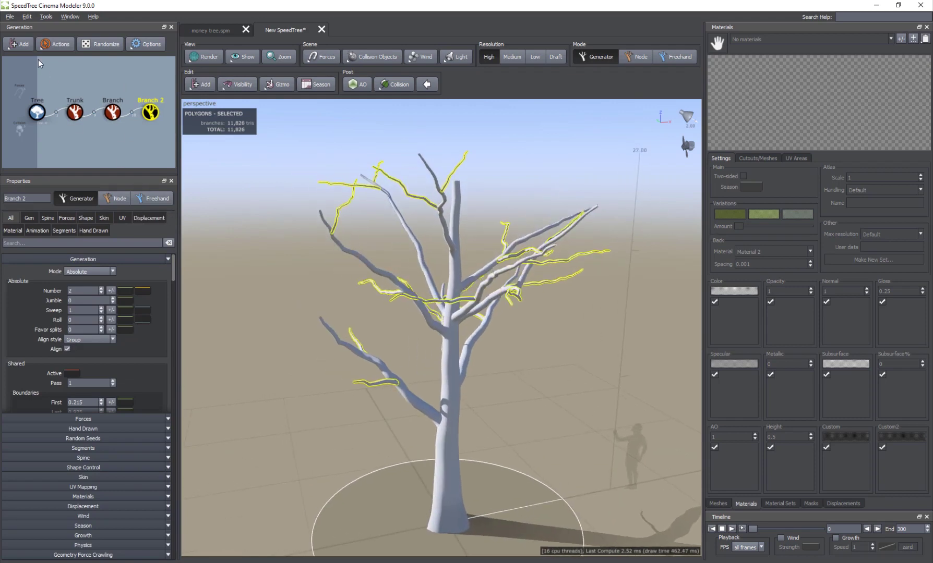
{"action": "left_click", "coordinate": [24, 49]}
{"action": "left_click", "coordinate": [46, 71]}
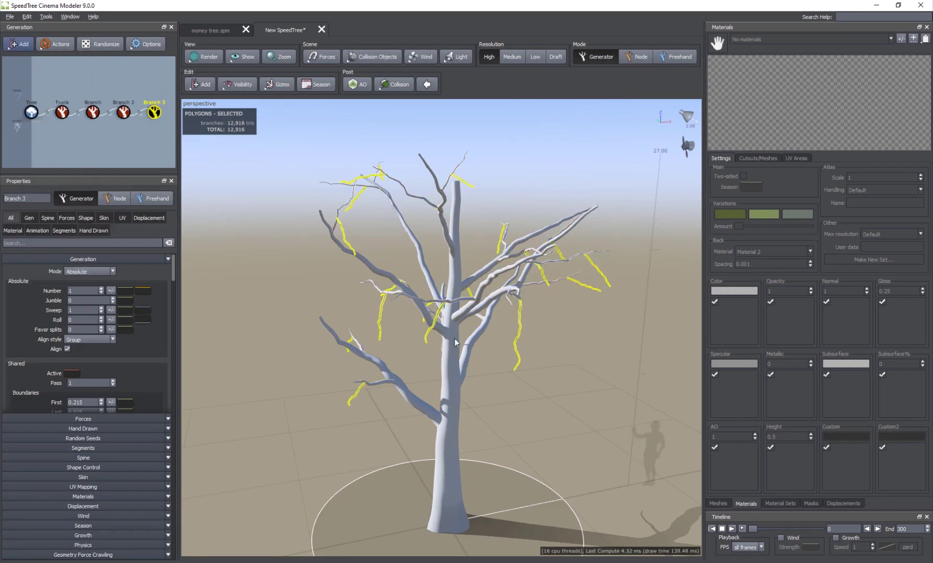
Add a Leaf generator to Branch 2 and set its absolute number to 3
{"action": "left_click", "coordinate": [124, 112]}
{"action": "left_click", "coordinate": [17, 46]}
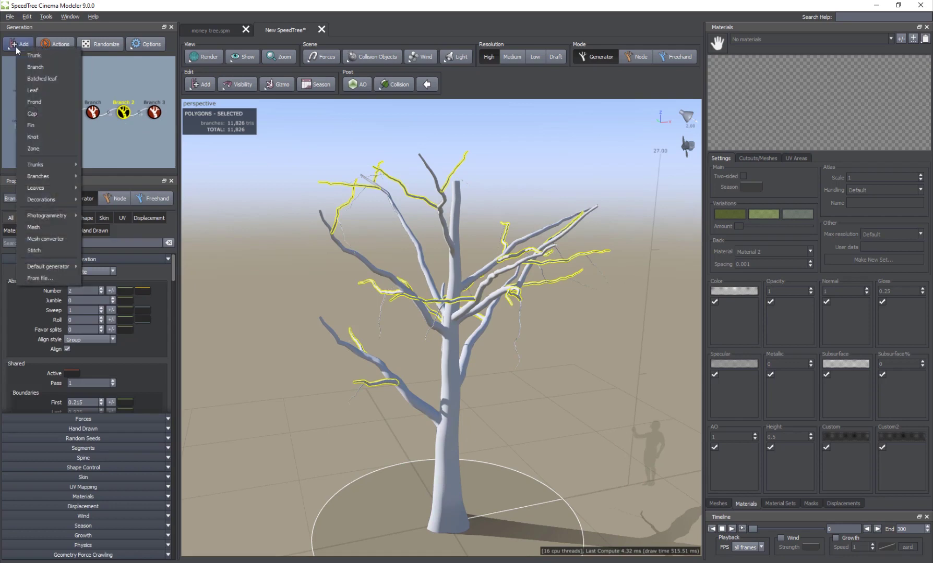
{"action": "left_click", "coordinate": [42, 89]}
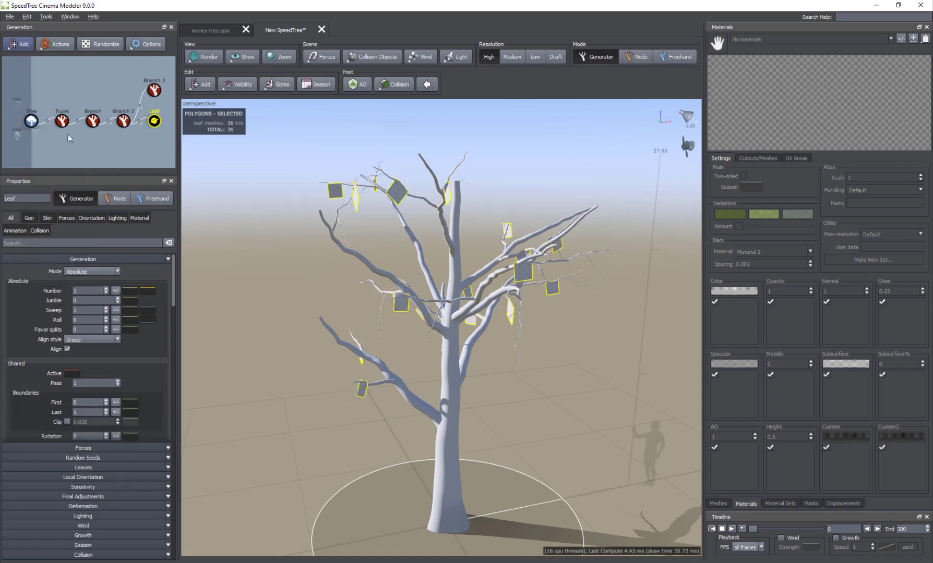
{"action": "left_click_drag", "start_coordinate": [107, 290], "coordinate": [106, 280]}
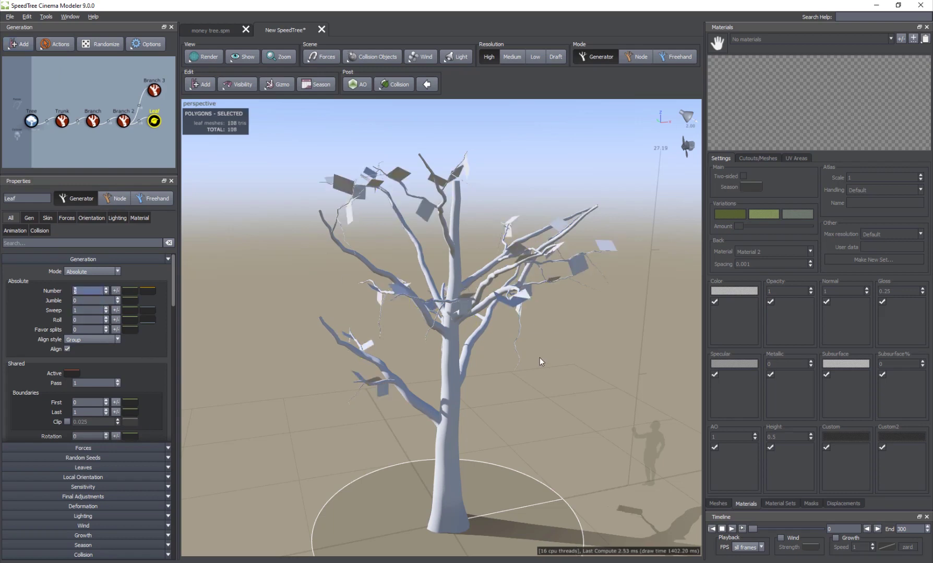
Create a material for the bill's front side from the front.PNG image
{"action": "left_click_drag", "start_coordinate": [520, 285], "coordinate": [542, 328]}
{"action": "scroll", "coordinate": [397, 286], "scroll_direction": "up", "scroll_amount": 3}
{"action": "left_click_drag", "start_coordinate": [397, 286], "coordinate": [467, 299]}
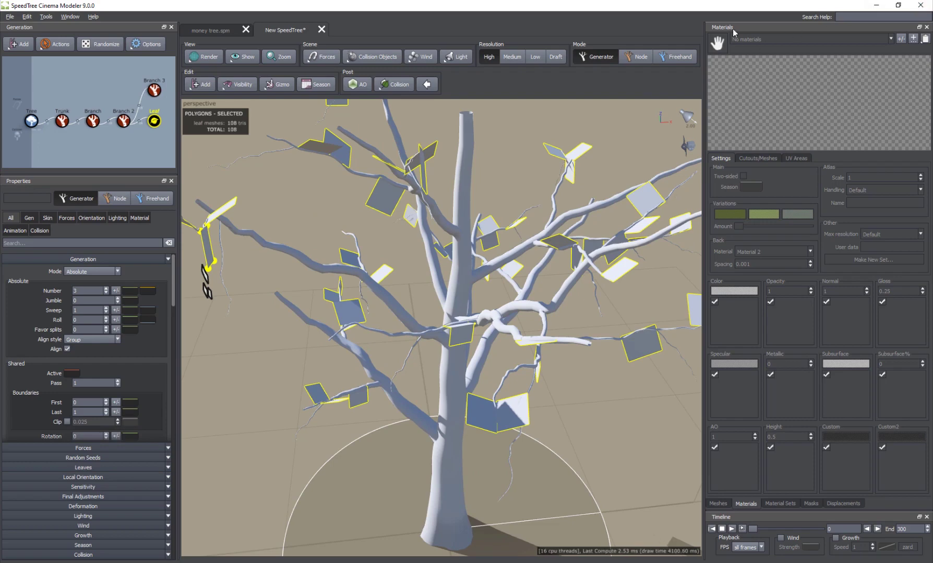
{"action": "left_click", "coordinate": [913, 38]}
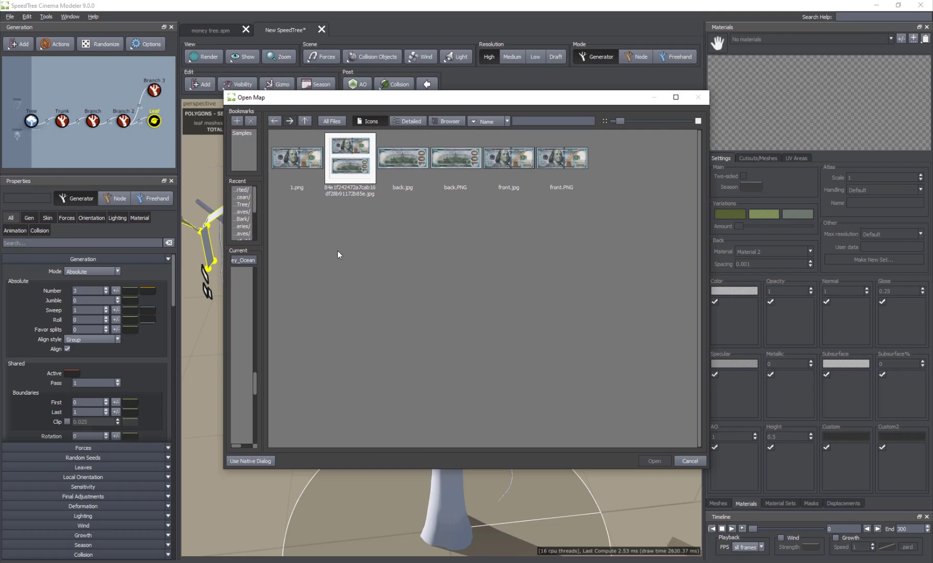
{"action": "left_click", "coordinate": [302, 168]}
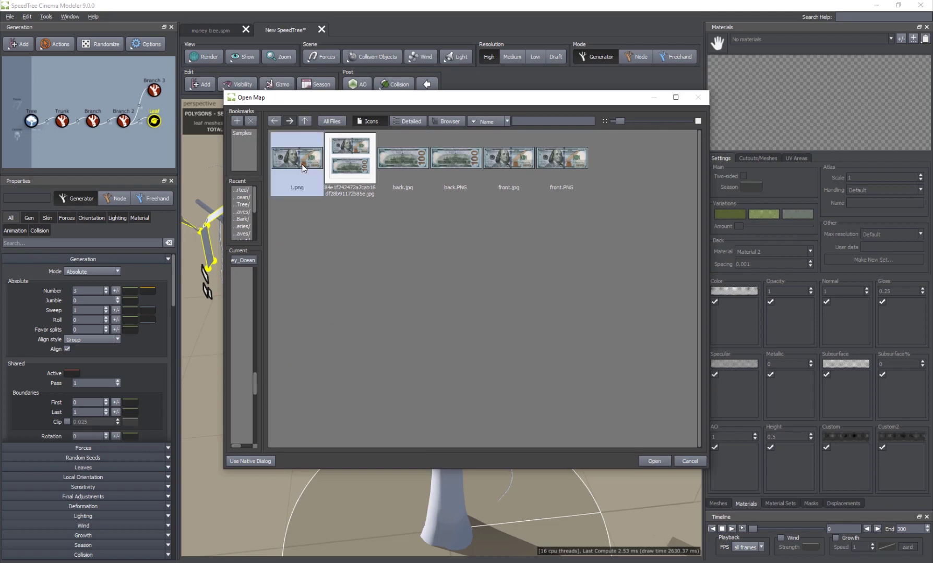
{"action": "left_click", "coordinate": [508, 165]}
{"action": "left_click", "coordinate": [562, 169]}
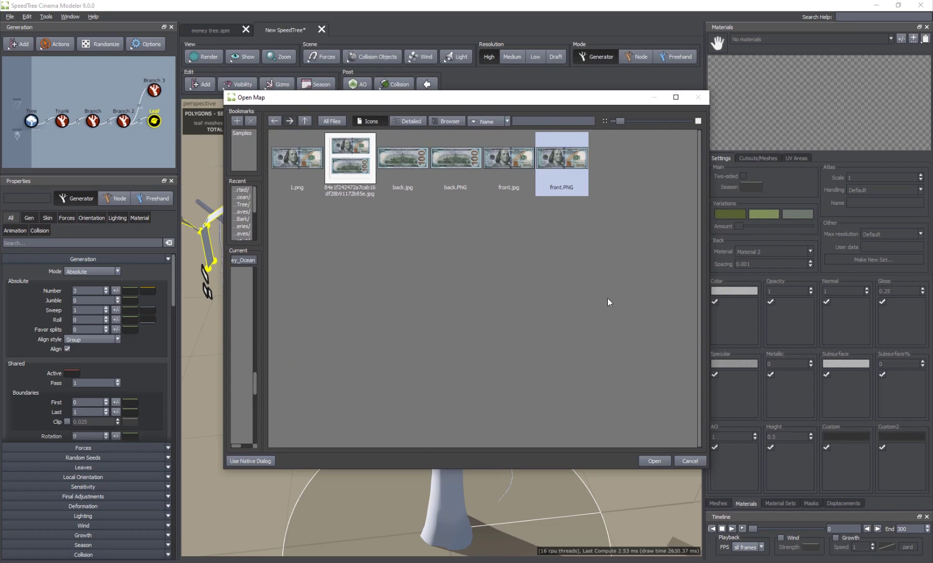
{"action": "left_click", "coordinate": [660, 461]}
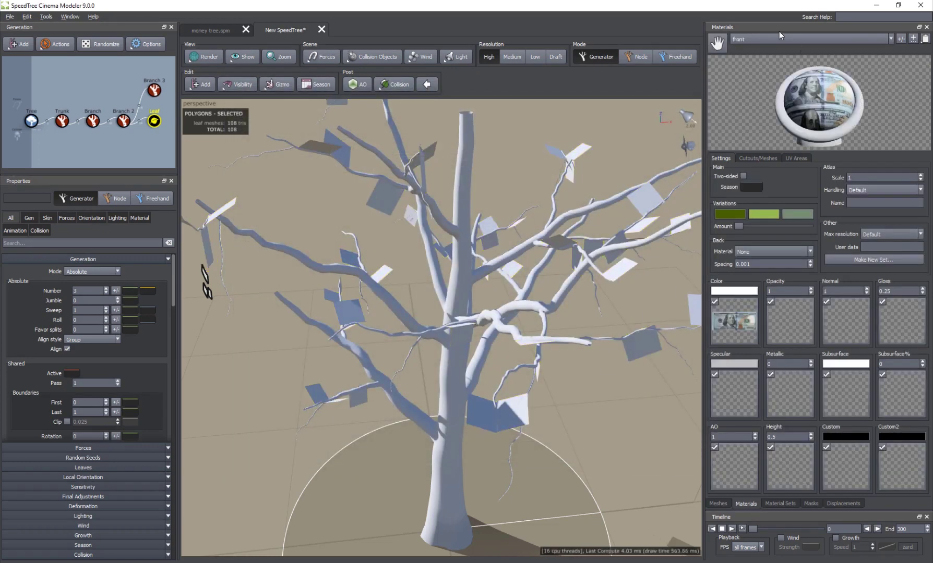
{"action": "left_click", "coordinate": [914, 40]}
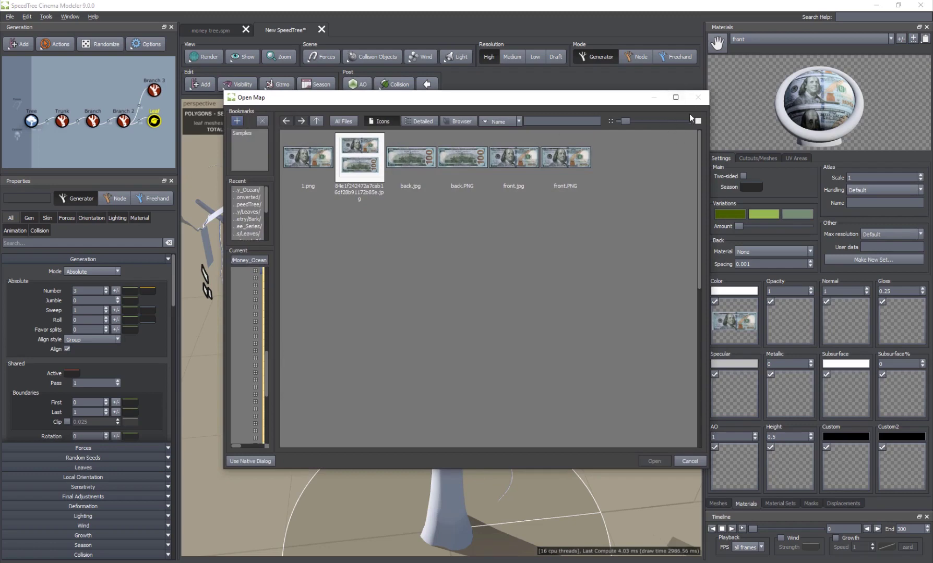
{"action": "left_click", "coordinate": [748, 99]}
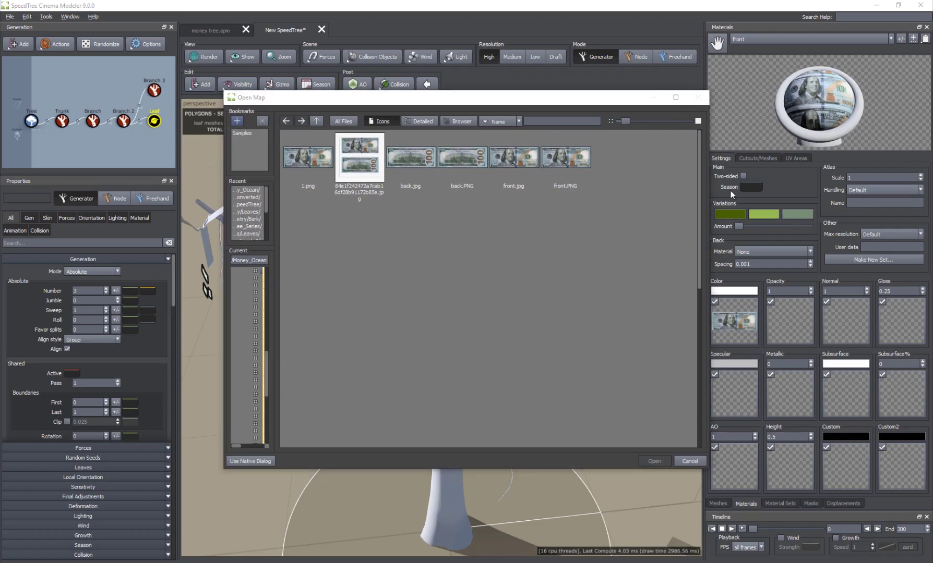
{"action": "left_click", "coordinate": [689, 461]}
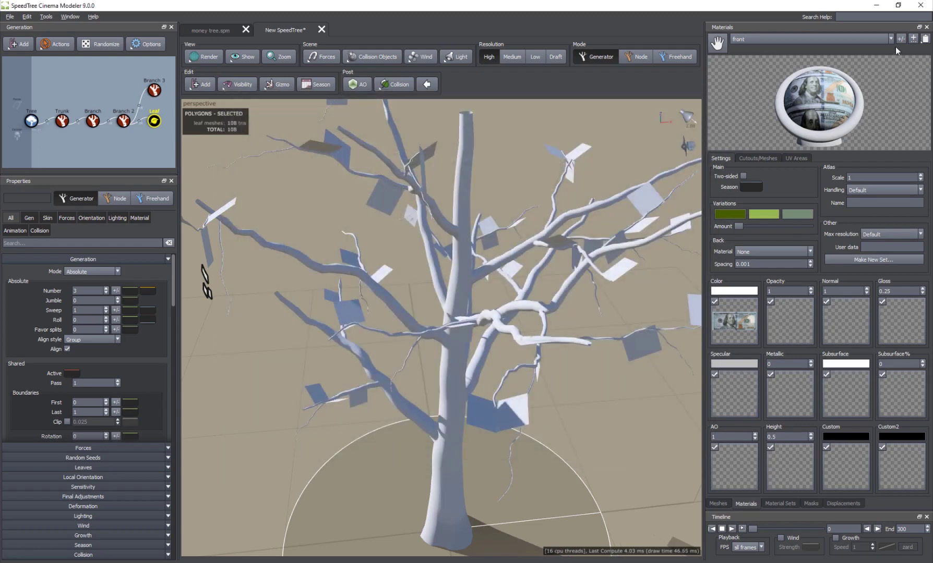
Add a new empty material to the model's materials list
{"action": "left_click", "coordinate": [899, 40]}
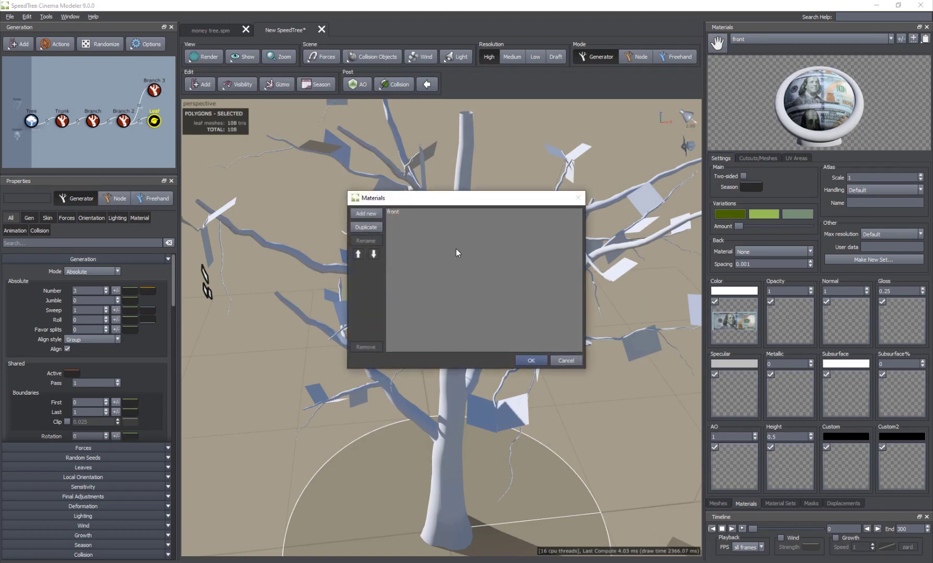
{"action": "left_click", "coordinate": [402, 219]}
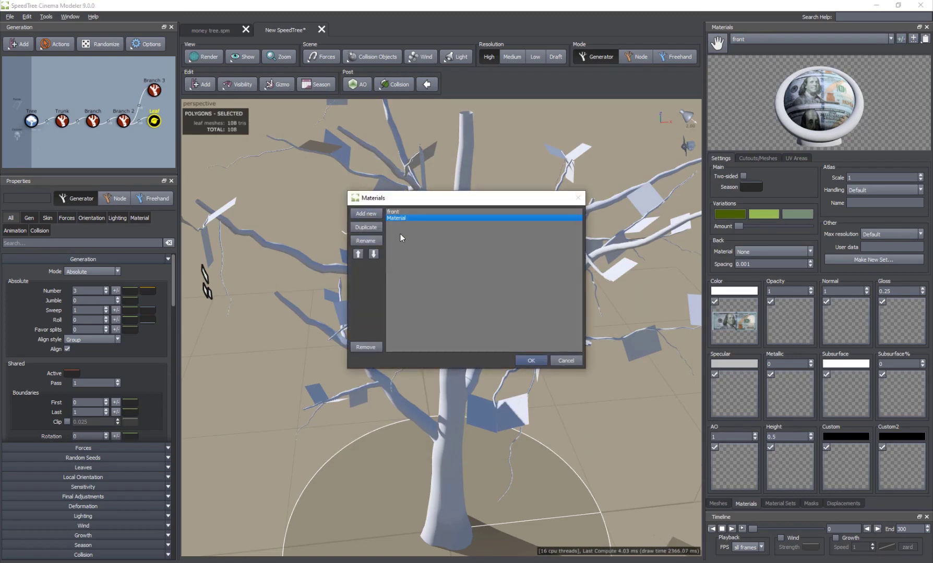
{"action": "left_click", "coordinate": [528, 360]}
Create a material from the back.PNG image and make the back material the active one
{"action": "left_click", "coordinate": [923, 40]}
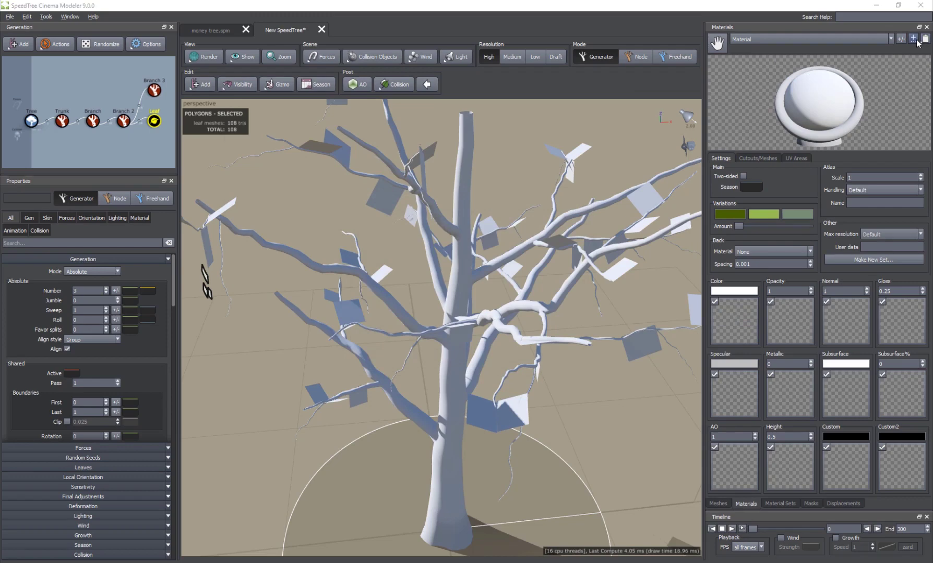
{"action": "double_click", "coordinate": [478, 161]}
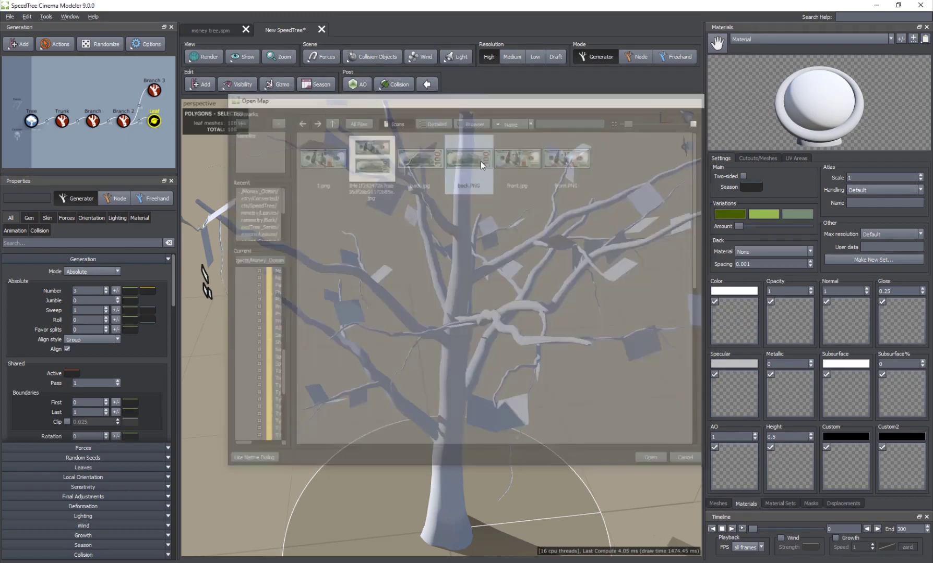
{"action": "left_click", "coordinate": [748, 41]}
{"action": "left_click", "coordinate": [750, 31]}
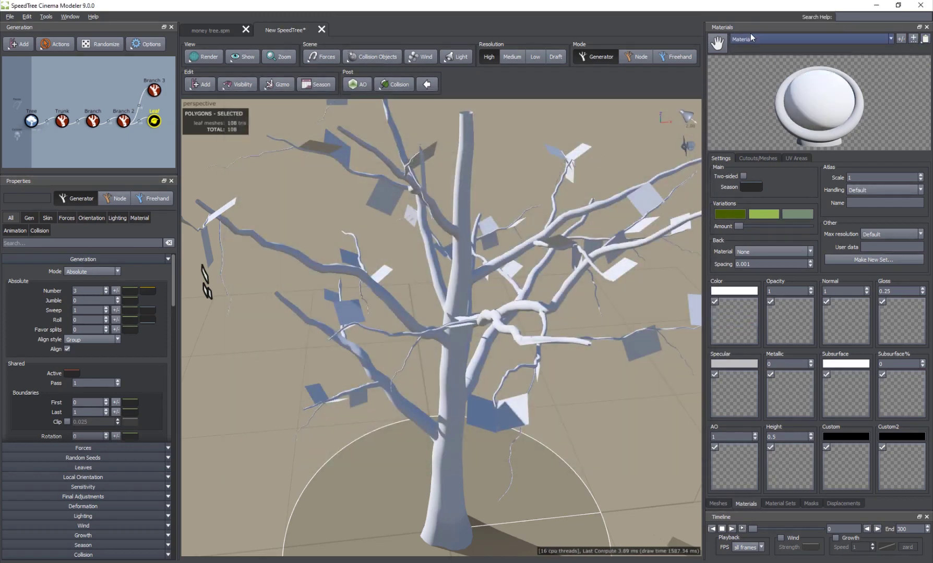
{"action": "left_click", "coordinate": [752, 40]}
{"action": "left_click", "coordinate": [752, 28]}
{"action": "left_click", "coordinate": [753, 38]}
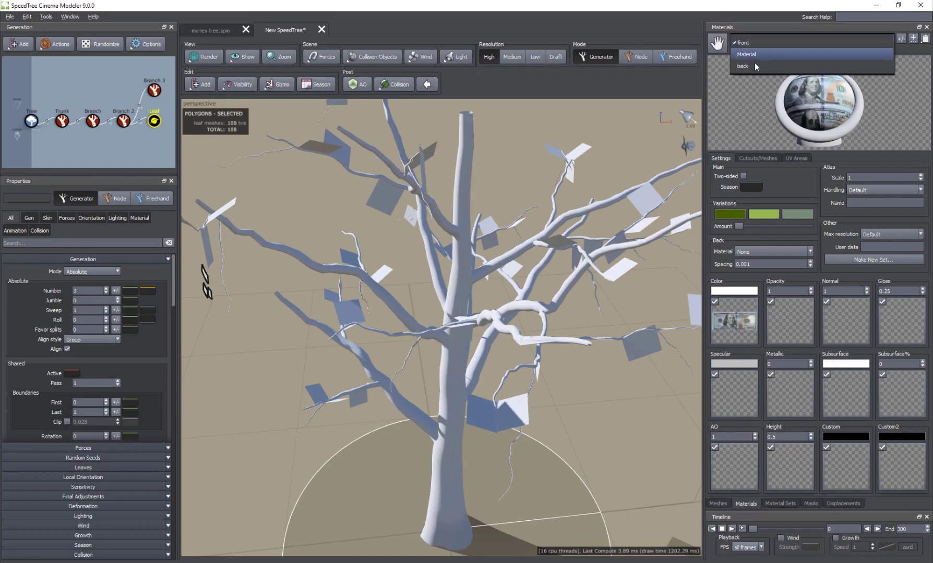
{"action": "left_click", "coordinate": [766, 72]}
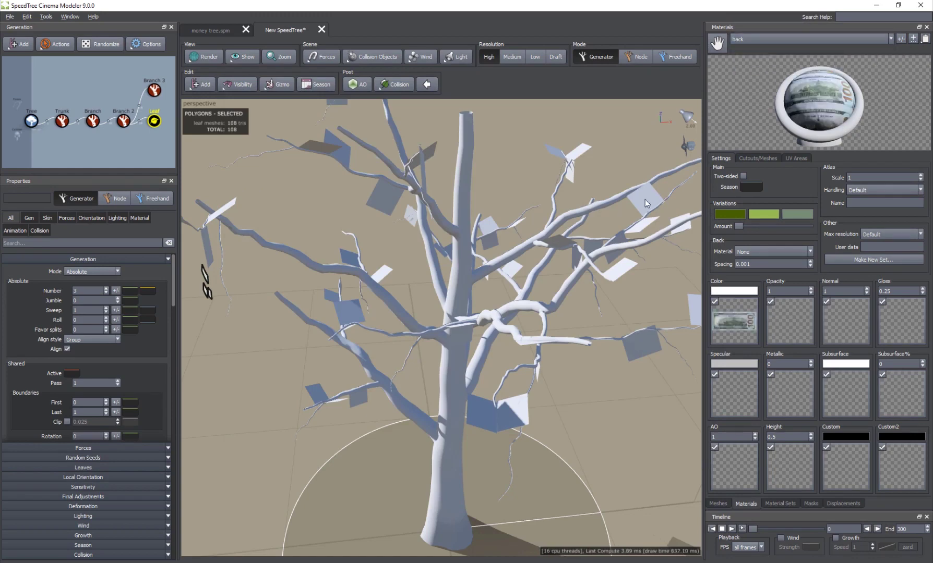
Make the front material active and apply it to the leaves of the Leaf generator on Branch 2
{"action": "left_click_drag", "start_coordinate": [645, 199], "coordinate": [505, 258]}
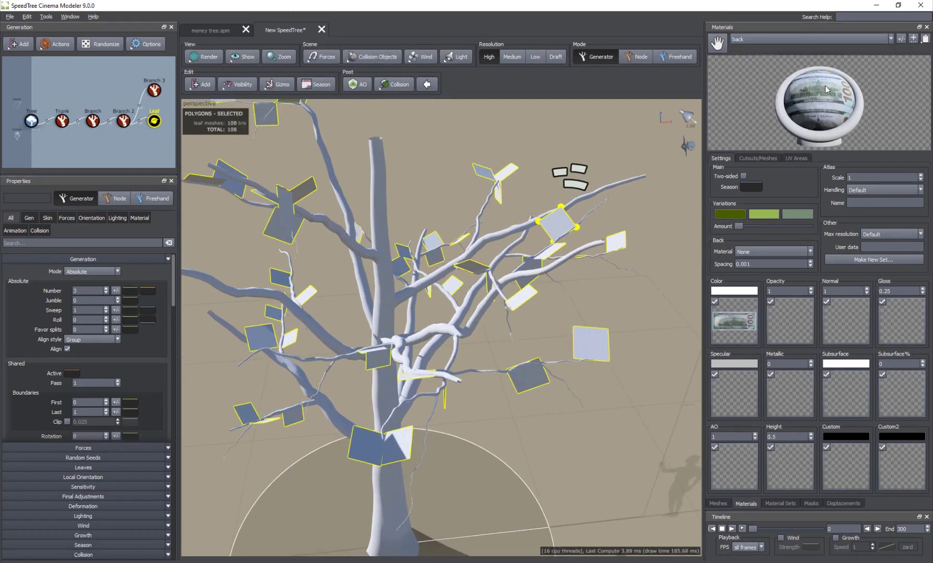
{"action": "left_click", "coordinate": [752, 38]}
{"action": "left_click", "coordinate": [757, 18]}
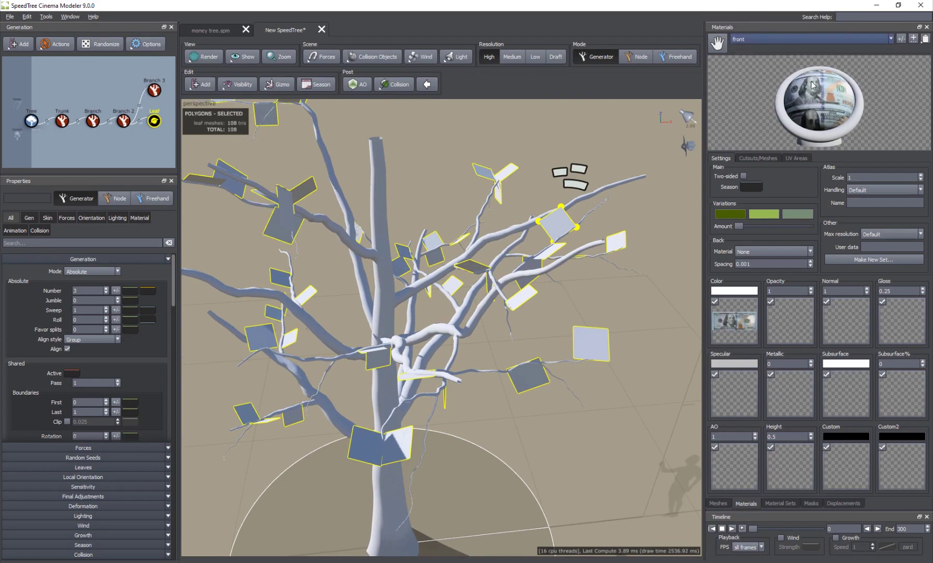
{"action": "left_click", "coordinate": [555, 219]}
{"action": "left_click", "coordinate": [555, 218]}
{"action": "left_click_drag", "start_coordinate": [421, 288], "coordinate": [459, 285]}
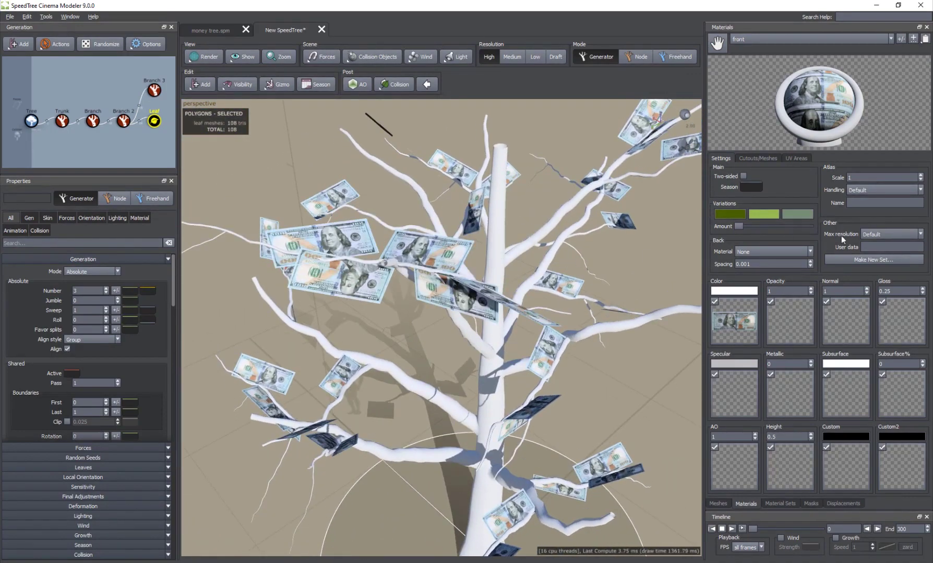
Make the front material two-sided and assign the back material as its back-side material
{"action": "left_click", "coordinate": [752, 39]}
{"action": "left_click", "coordinate": [746, 67]}
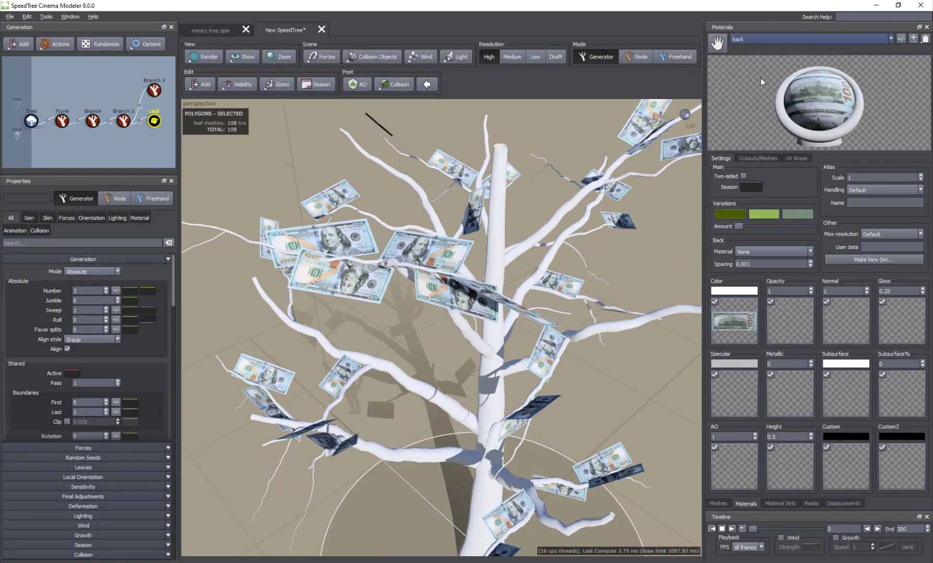
{"action": "left_click", "coordinate": [749, 46]}
{"action": "left_click", "coordinate": [747, 19]}
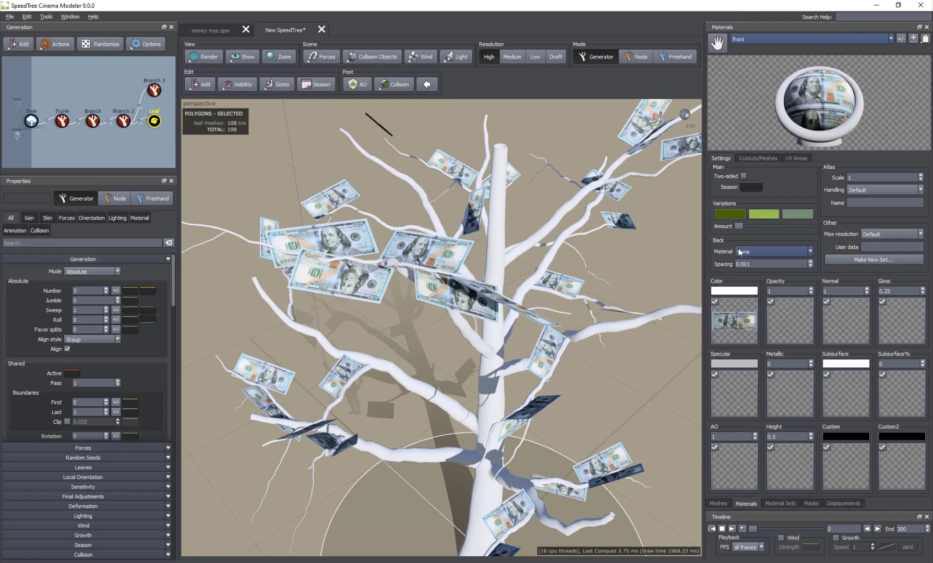
{"action": "left_click", "coordinate": [743, 176]}
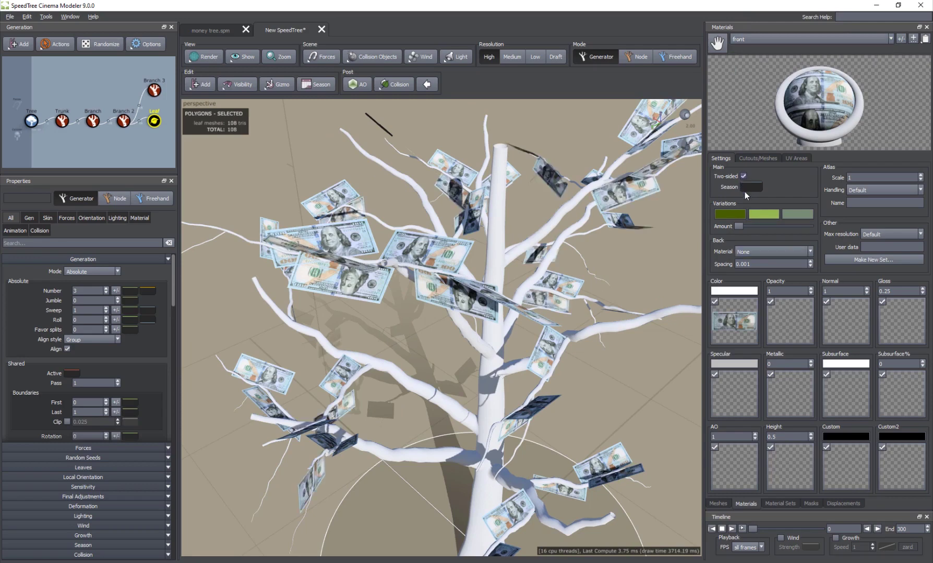
{"action": "left_click", "coordinate": [747, 250]}
{"action": "left_click", "coordinate": [760, 274]}
{"action": "left_click_drag", "start_coordinate": [532, 287], "coordinate": [507, 244]}
{"action": "scroll", "coordinate": [507, 245], "scroll_direction": "down", "scroll_amount": 5}
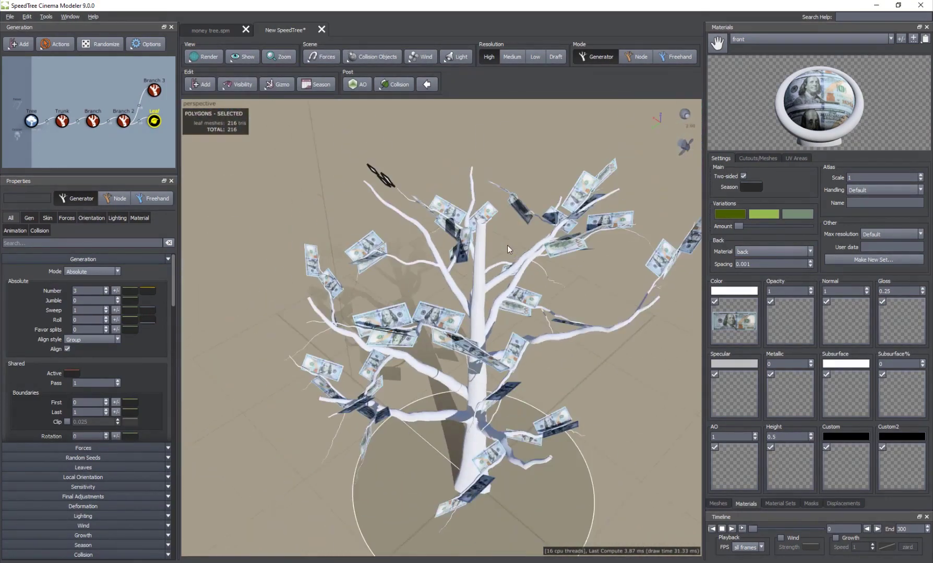
{"action": "scroll", "coordinate": [450, 316], "scroll_direction": "up", "scroll_amount": 3}
{"action": "left_click_drag", "start_coordinate": [451, 316], "coordinate": [437, 314]}
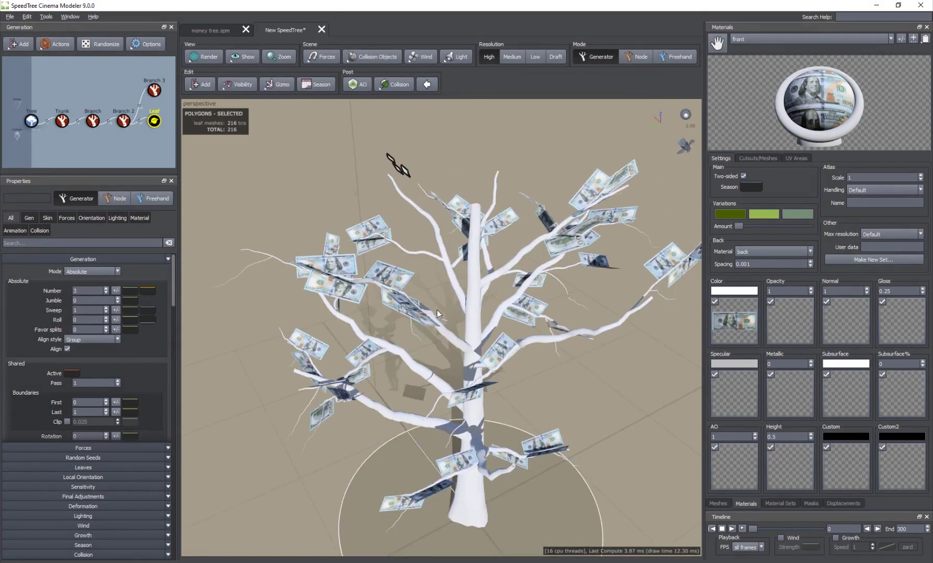
Set the Branch 2 Leaf generator's absolute number to 4 and its jumble to 0.036
{"action": "left_click", "coordinate": [406, 280]}
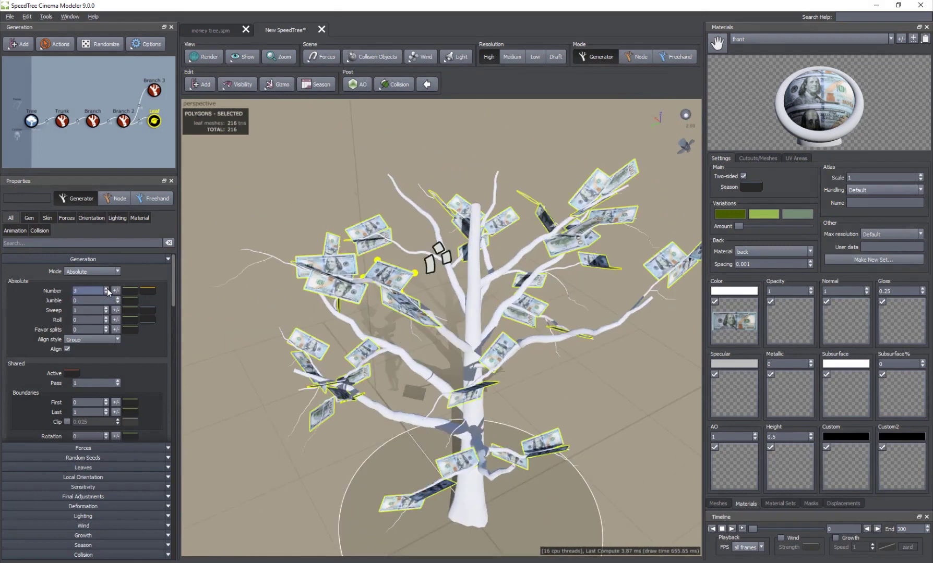
{"action": "left_click", "coordinate": [106, 289]}
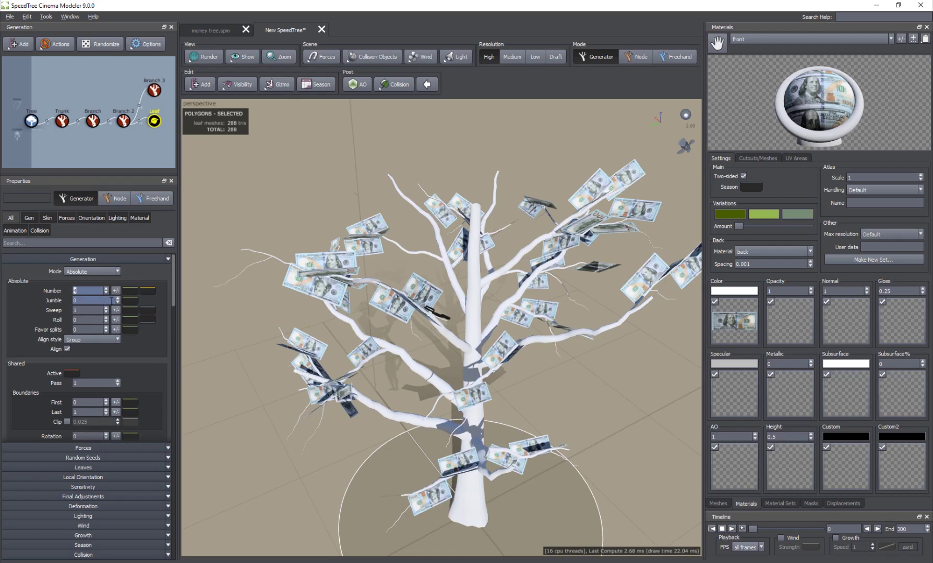
{"action": "left_click_drag", "start_coordinate": [116, 301], "coordinate": [116, 282]}
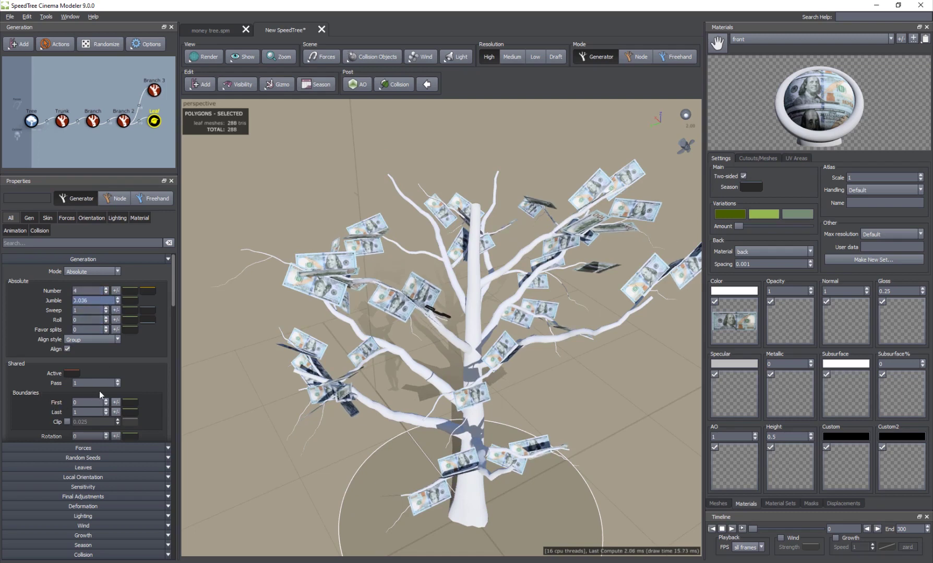
Set the leaves' generation rotation to 0.191 with a variance of 0.5
{"action": "scroll", "coordinate": [83, 386], "scroll_direction": "down", "scroll_amount": 4}
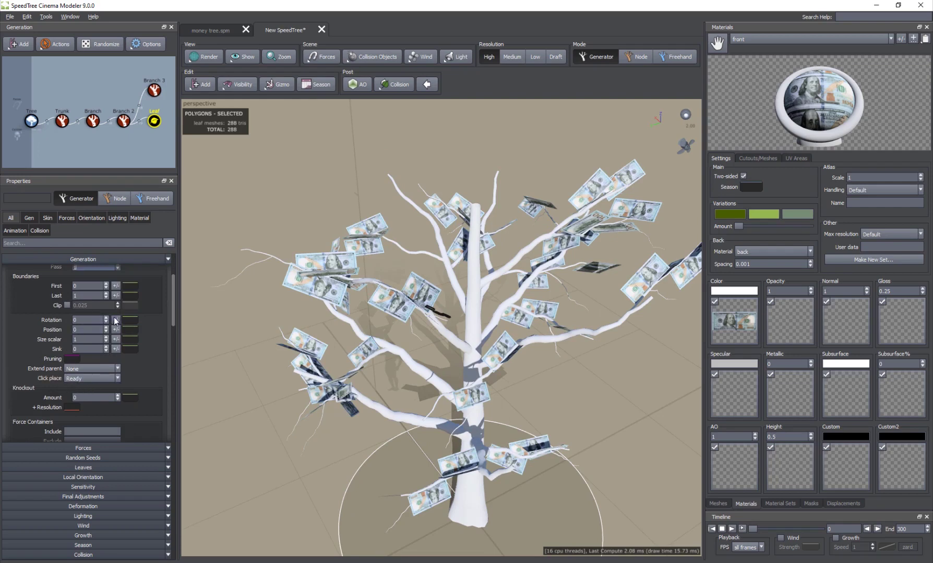
{"action": "left_click_drag", "start_coordinate": [106, 320], "coordinate": [106, 300]}
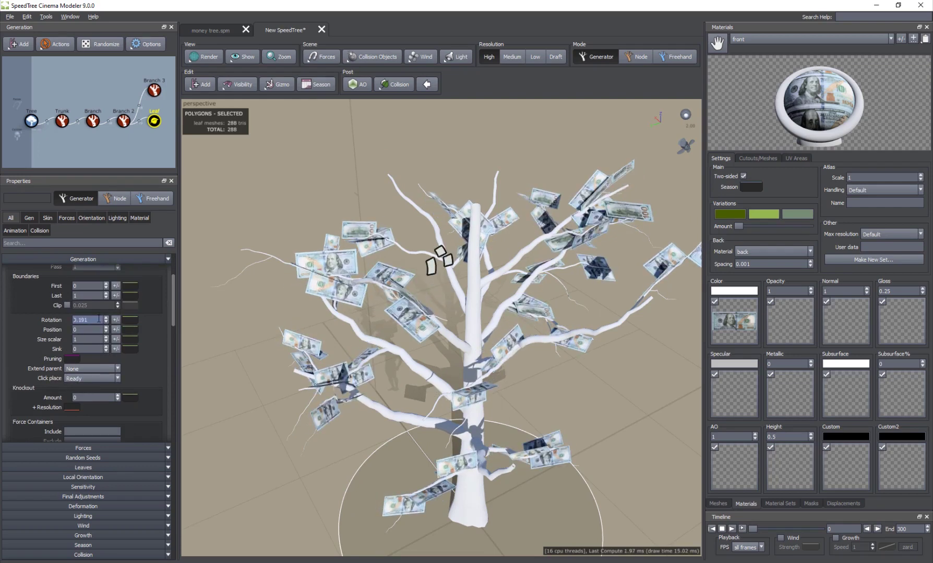
{"action": "left_click", "coordinate": [116, 320]}
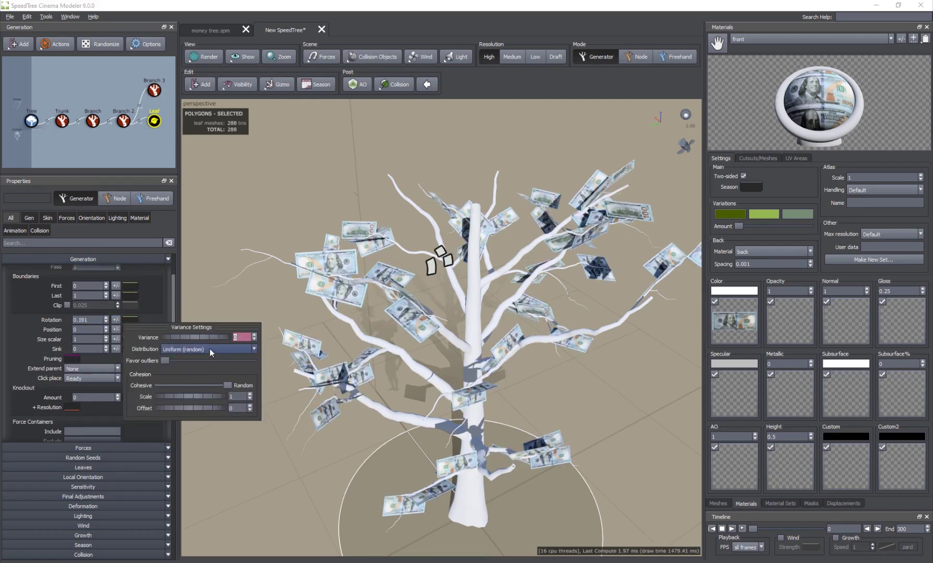
{"action": "left_click", "coordinate": [185, 339]}
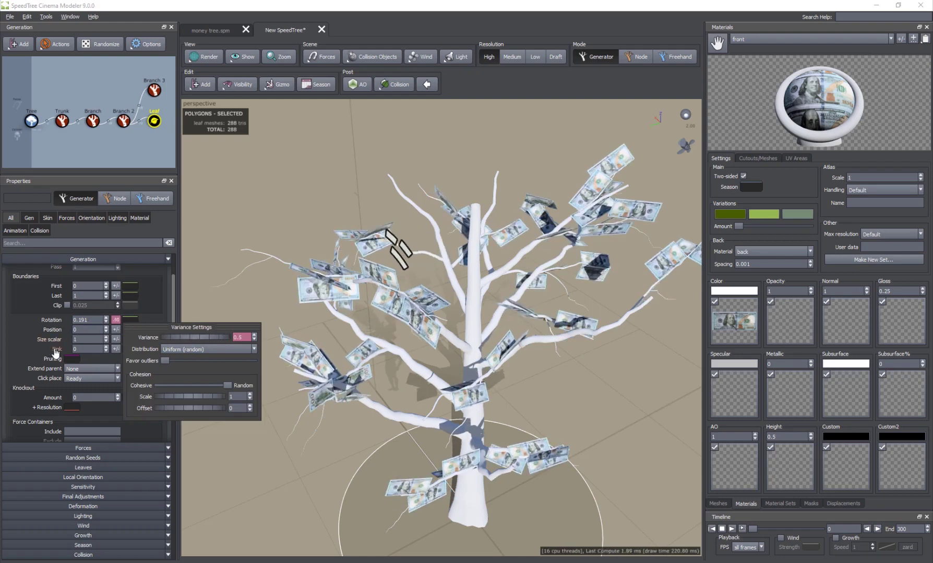
Reduce the leaves' size scalar to 0.5 and give it a variance of about 0.15
{"action": "left_click", "coordinate": [94, 339]}
{"action": "type", "text": "0.853"}
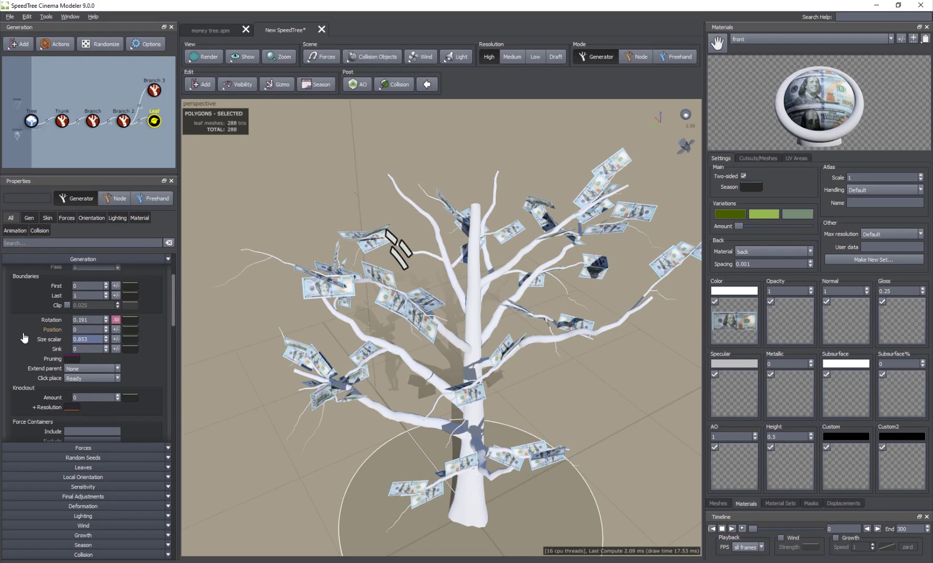
{"action": "type", "text": "0.3"}
{"action": "key", "text": "Return"}
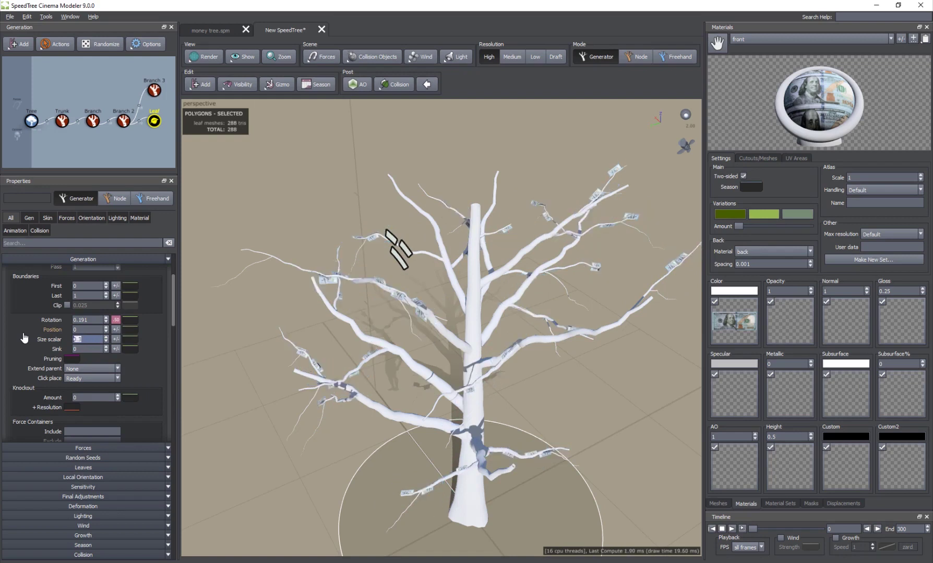
{"action": "type", "text": ".5"}
{"action": "key", "text": "Return"}
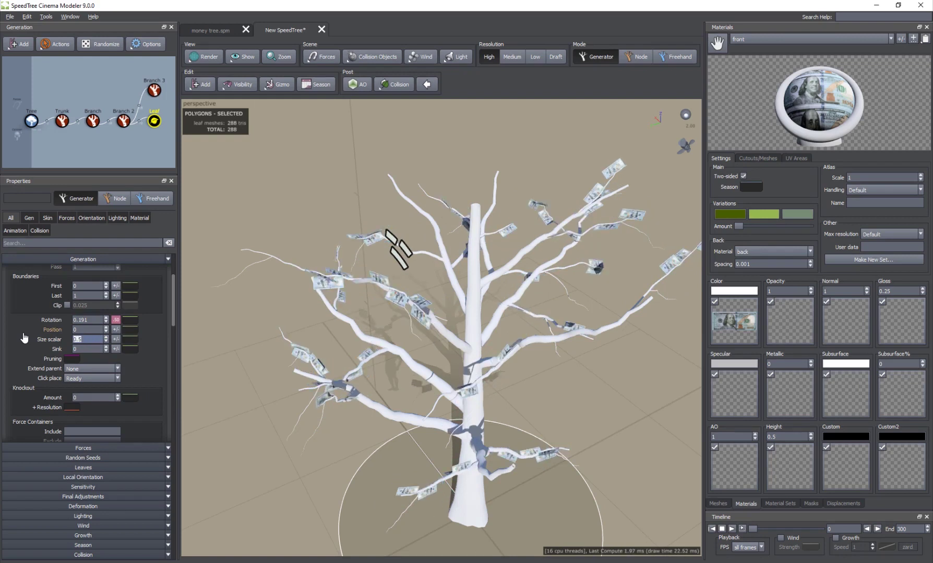
{"action": "left_click", "coordinate": [116, 339]}
{"action": "left_click_drag", "start_coordinate": [181, 353], "coordinate": [260, 357]}
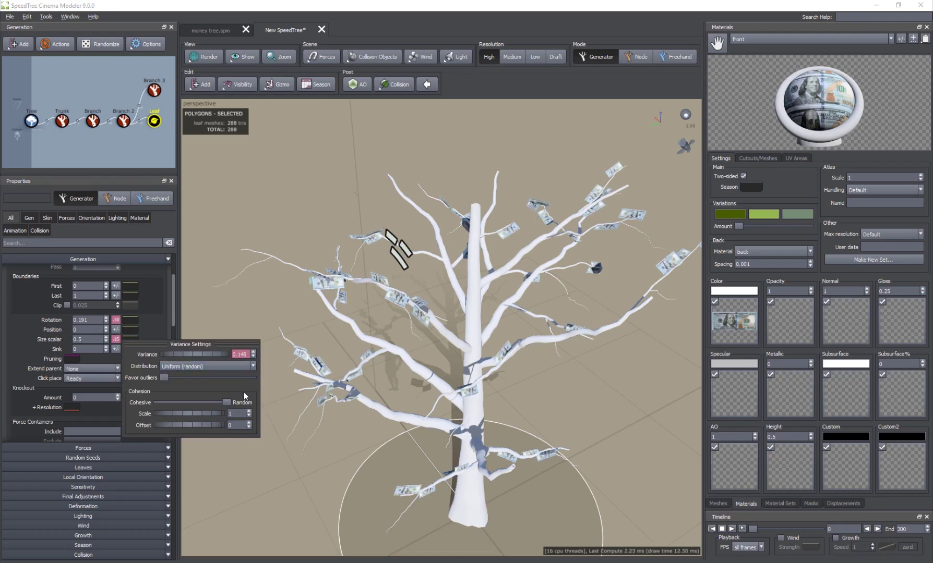
Select the bill leaves on Branch 2 and raise their absolute number to 6
{"action": "left_click_drag", "start_coordinate": [355, 388], "coordinate": [527, 391]}
{"action": "middle_click_drag", "start_coordinate": [385, 265], "coordinate": [425, 335]}
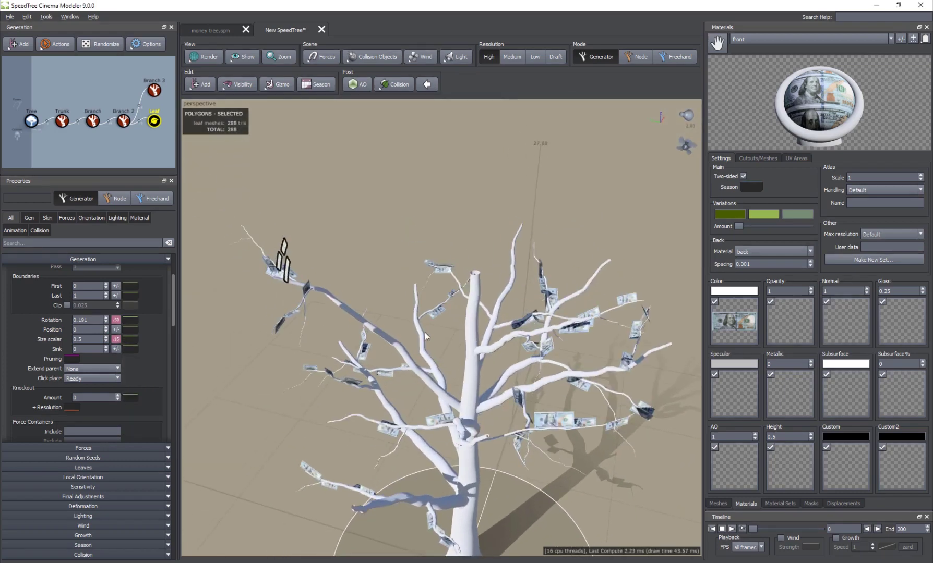
{"action": "left_click", "coordinate": [430, 278]}
{"action": "left_click", "coordinate": [444, 276]}
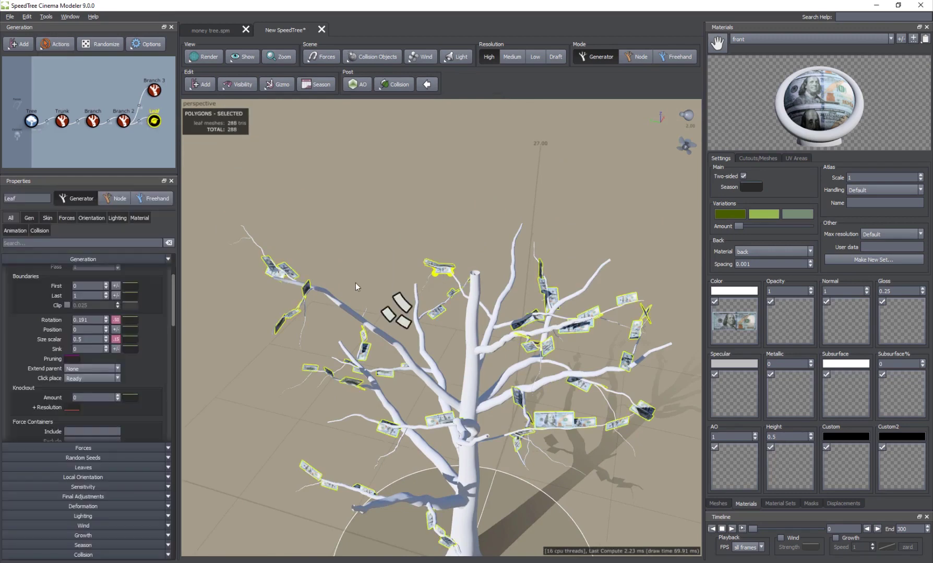
{"action": "left_click_drag", "start_coordinate": [107, 292], "coordinate": [107, 315]}
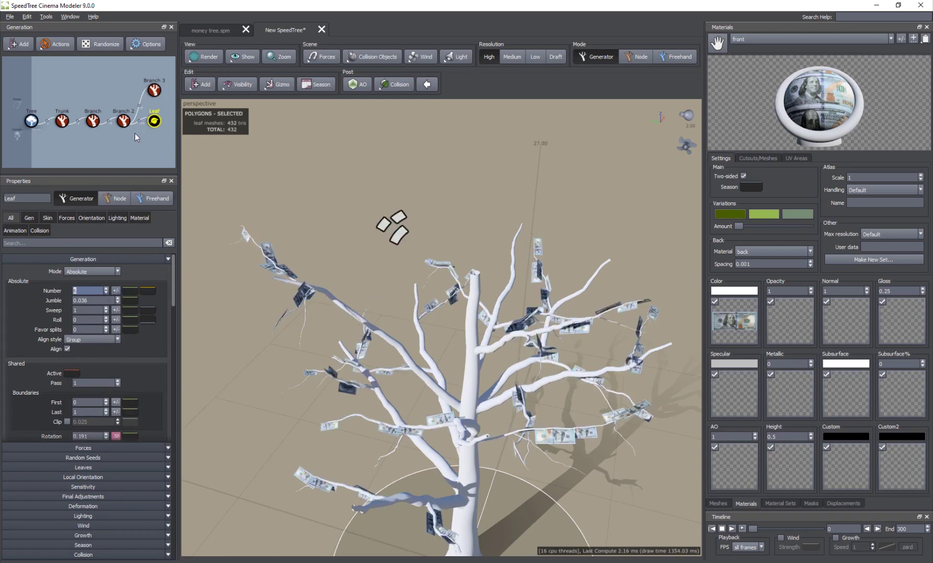
Add a Leaf generator with an absolute number of 5 to Branch 3 and apply the front material to its leaves
{"action": "middle_click_drag", "start_coordinate": [98, 150], "coordinate": [88, 156]}
{"action": "left_click", "coordinate": [142, 97]}
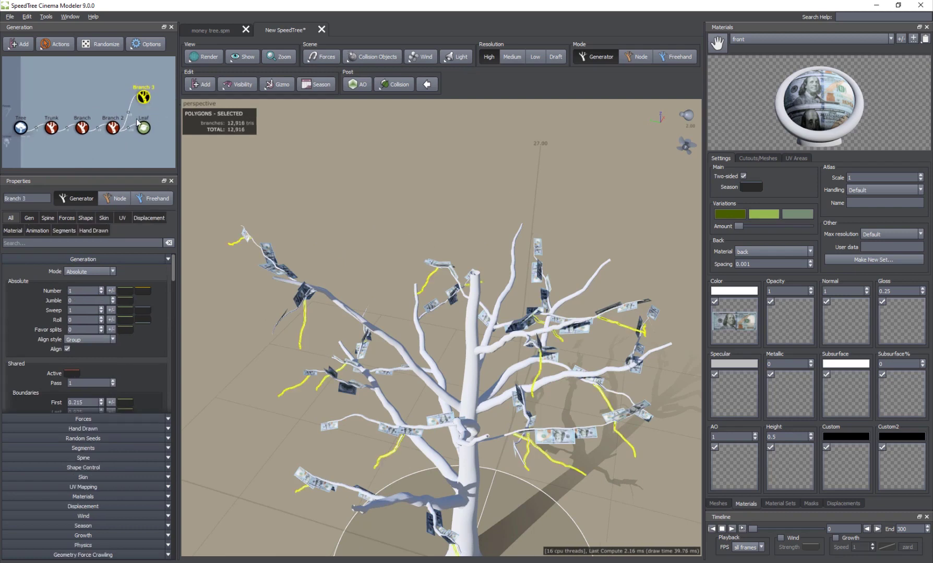
{"action": "left_click", "coordinate": [24, 48]}
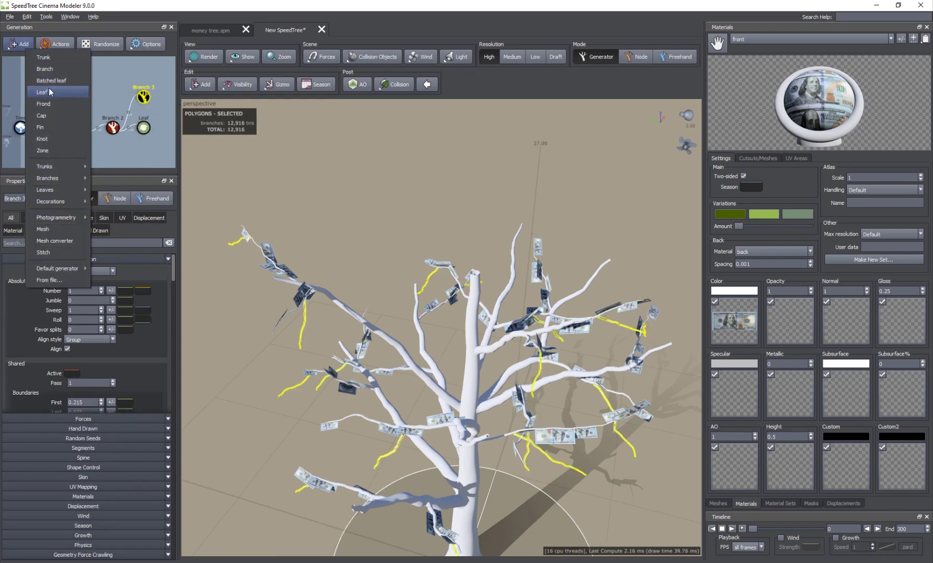
{"action": "left_click", "coordinate": [53, 91]}
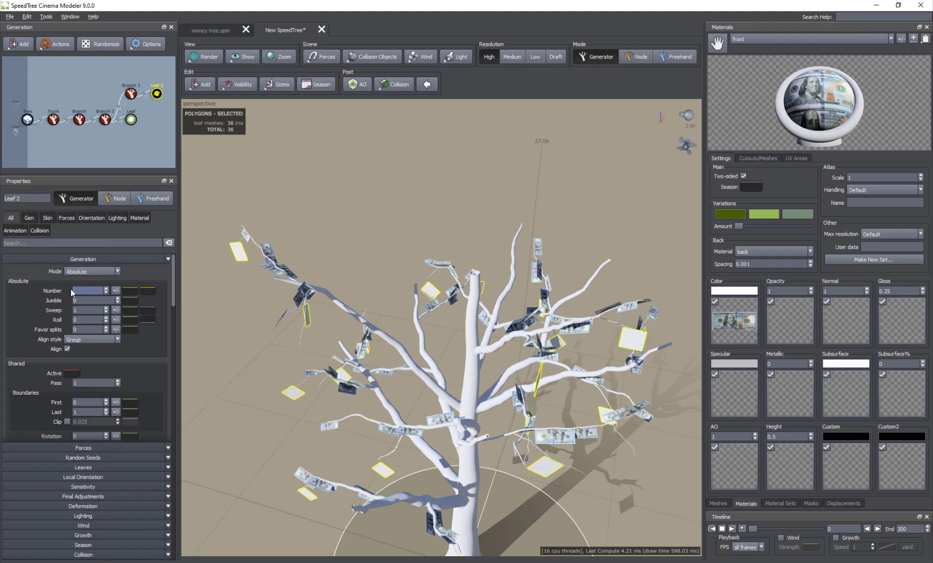
{"action": "type", "text": "5"}
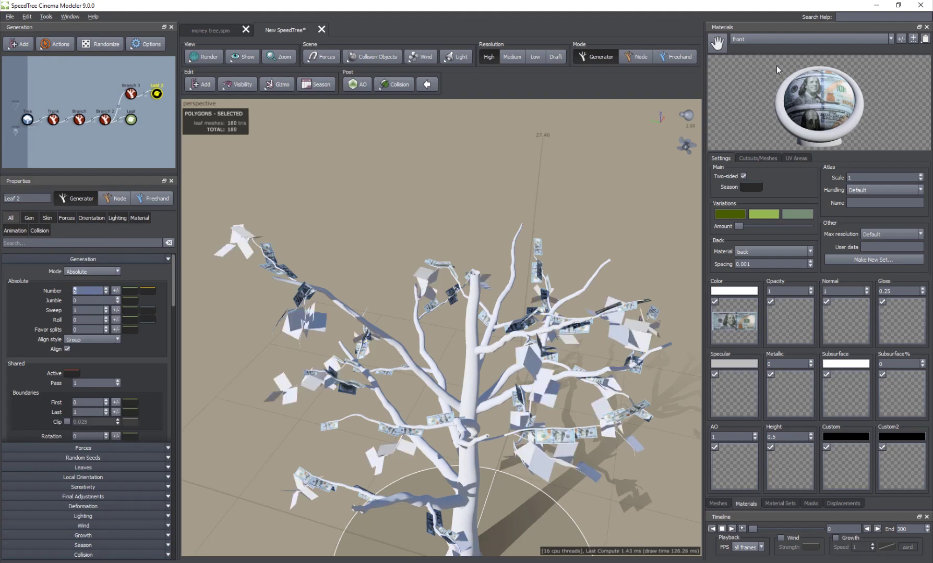
{"action": "left_click_drag", "start_coordinate": [722, 44], "coordinate": [420, 274]}
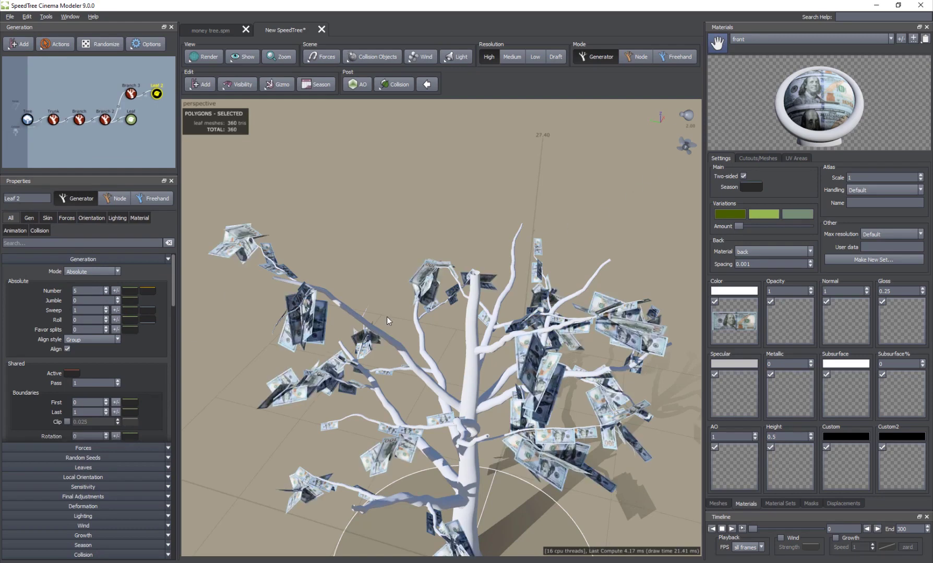
Set the Leaf 2 size scalar to 0.6 with a variance of about 0.14
{"action": "scroll", "coordinate": [41, 322], "scroll_direction": "down", "scroll_amount": 4}
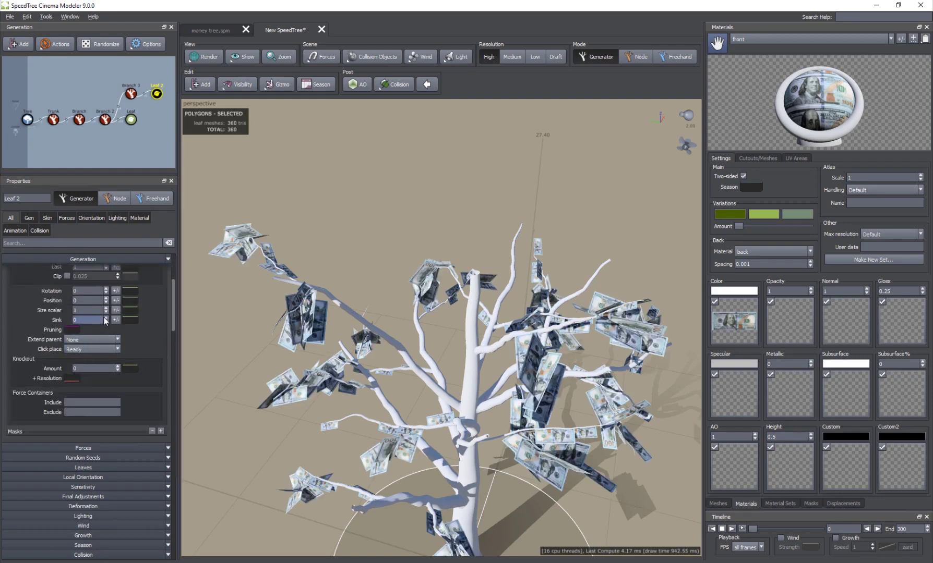
{"action": "double_click", "coordinate": [79, 310]}
{"action": "type", "text": "1.6"}
{"action": "key", "text": "Return"}
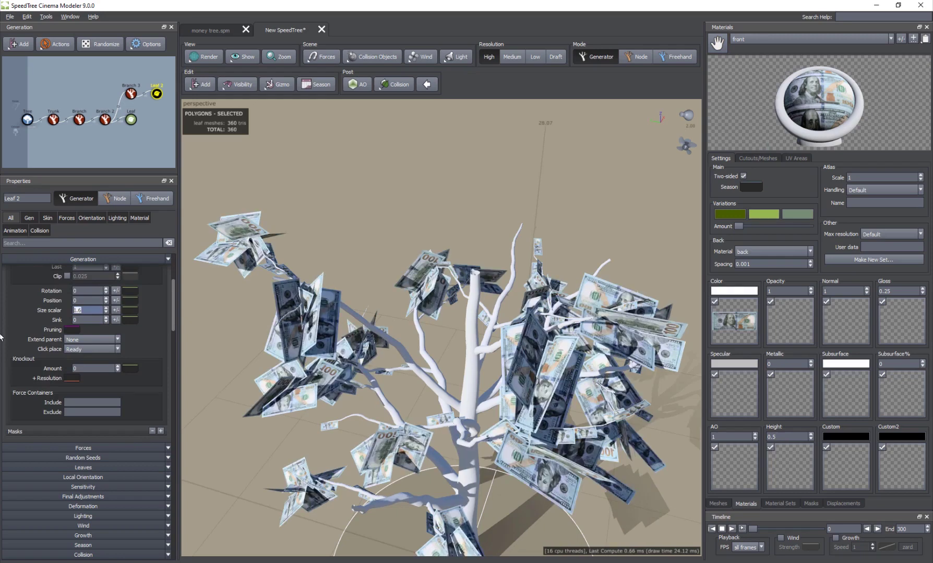
{"action": "type", "text": ".6"}
{"action": "key", "text": "Return"}
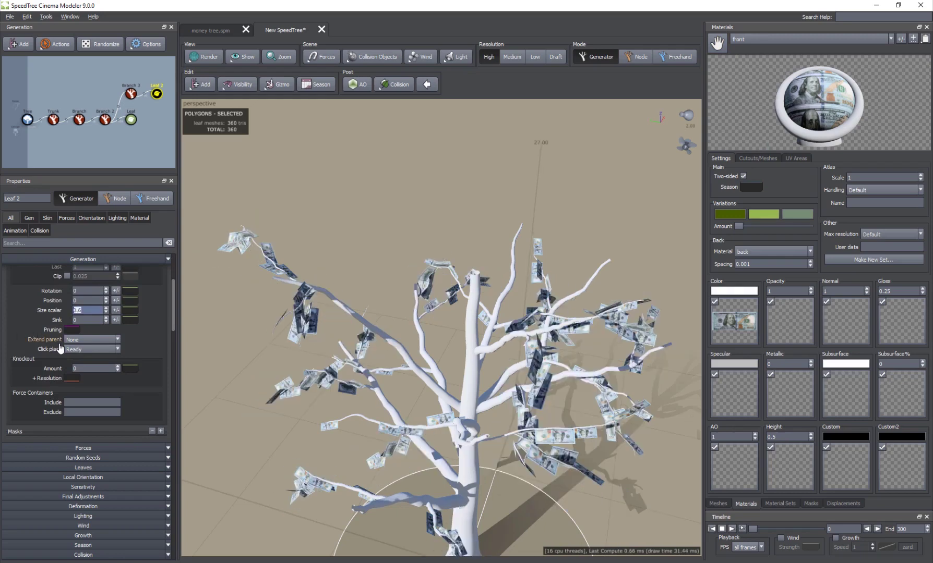
{"action": "left_click", "coordinate": [114, 310]}
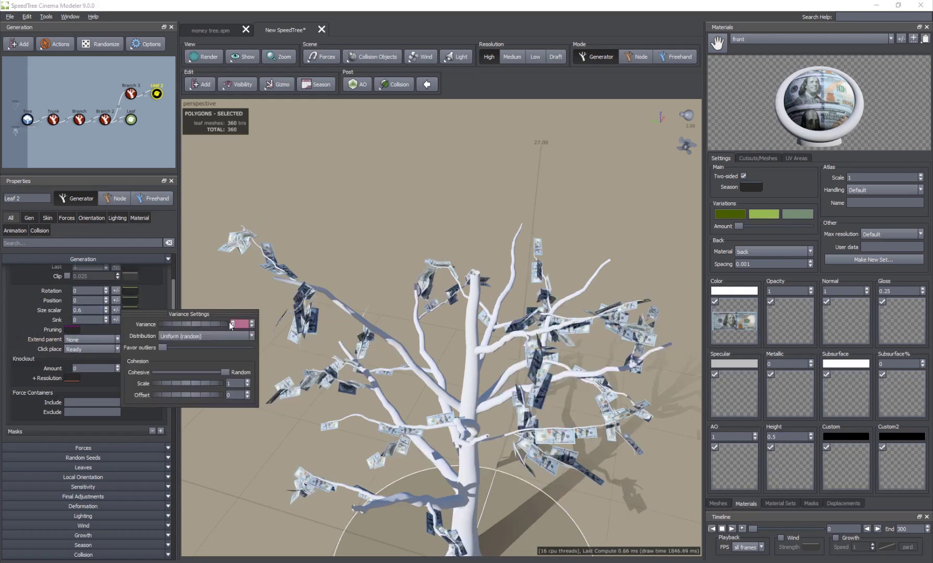
{"action": "left_click_drag", "start_coordinate": [182, 323], "coordinate": [245, 316]}
Add another Branch generator to the first-level Branch and raise its absolute number to 5
{"action": "left_click_drag", "start_coordinate": [333, 397], "coordinate": [452, 307]}
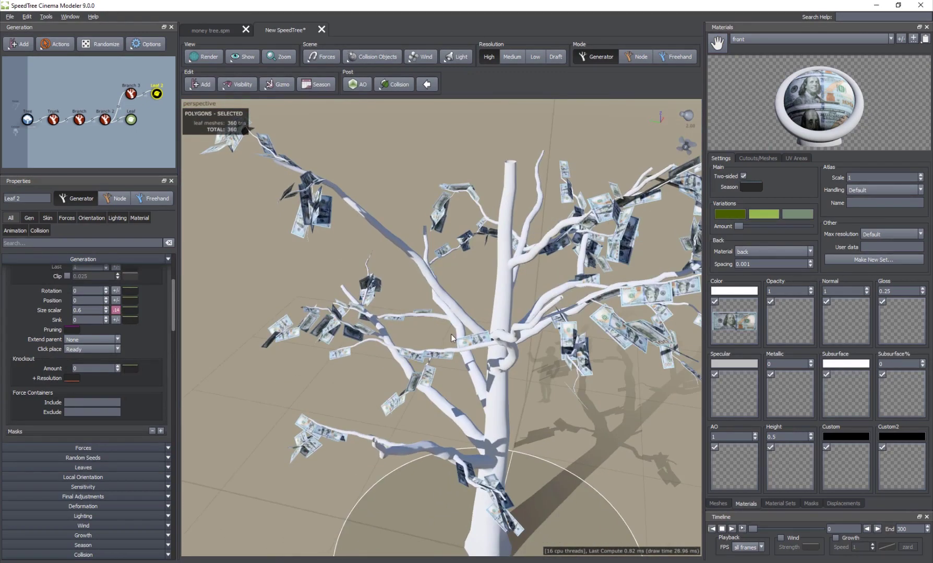
{"action": "left_click", "coordinate": [454, 305]}
{"action": "left_click", "coordinate": [22, 41]}
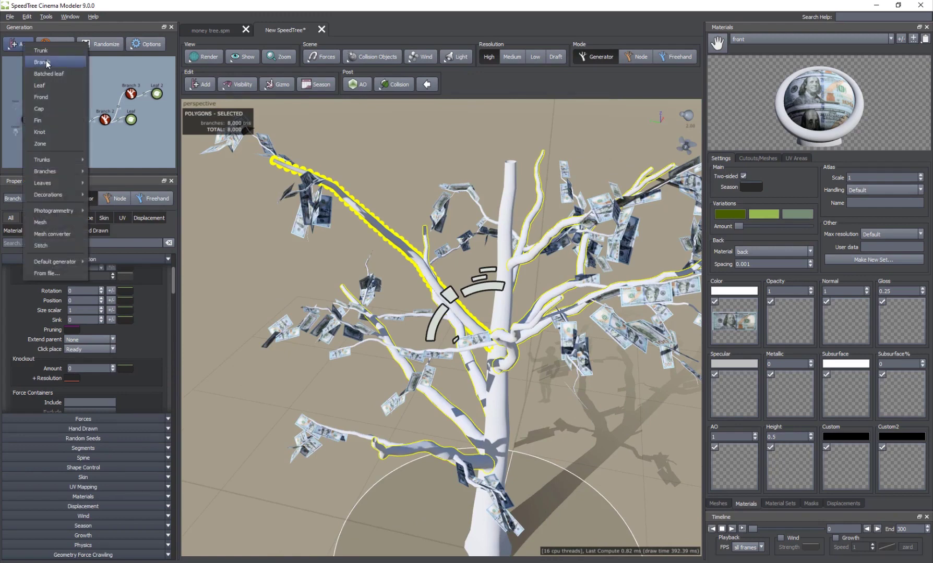
{"action": "left_click", "coordinate": [46, 62]}
{"action": "scroll", "coordinate": [95, 277], "scroll_direction": "up", "scroll_amount": 5}
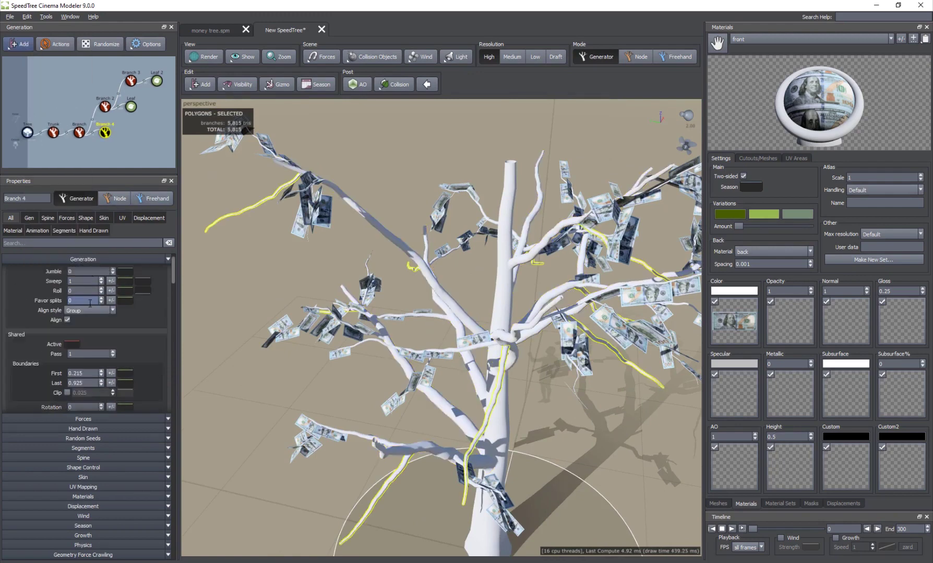
{"action": "left_click", "coordinate": [100, 289]}
{"action": "left_click", "coordinate": [100, 289]}
{"action": "left_click", "coordinate": [100, 289]}
{"action": "left_click", "coordinate": [100, 289]}
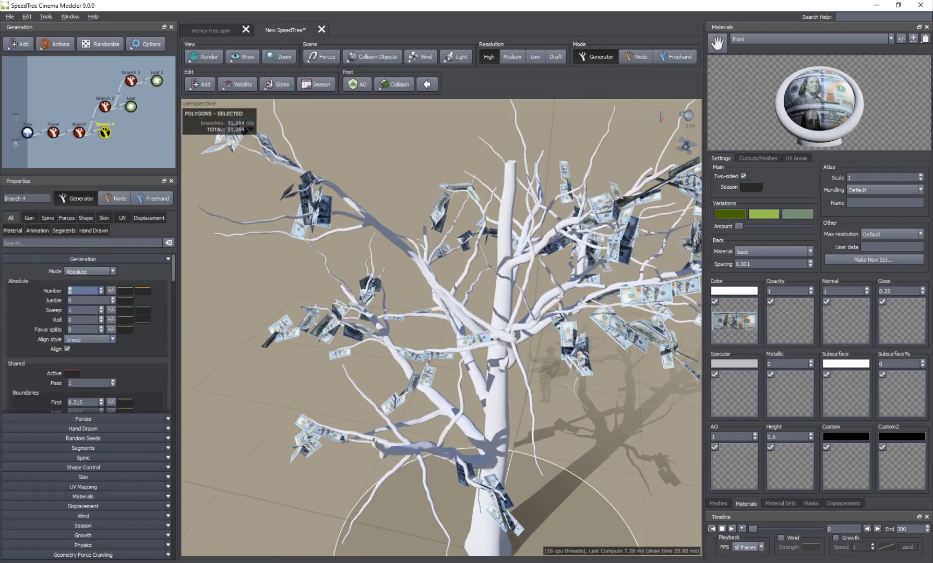
Add a Leaf generator with an absolute number of 4 to Branch 4 and apply the front material to its leaves
{"action": "left_click", "coordinate": [111, 136]}
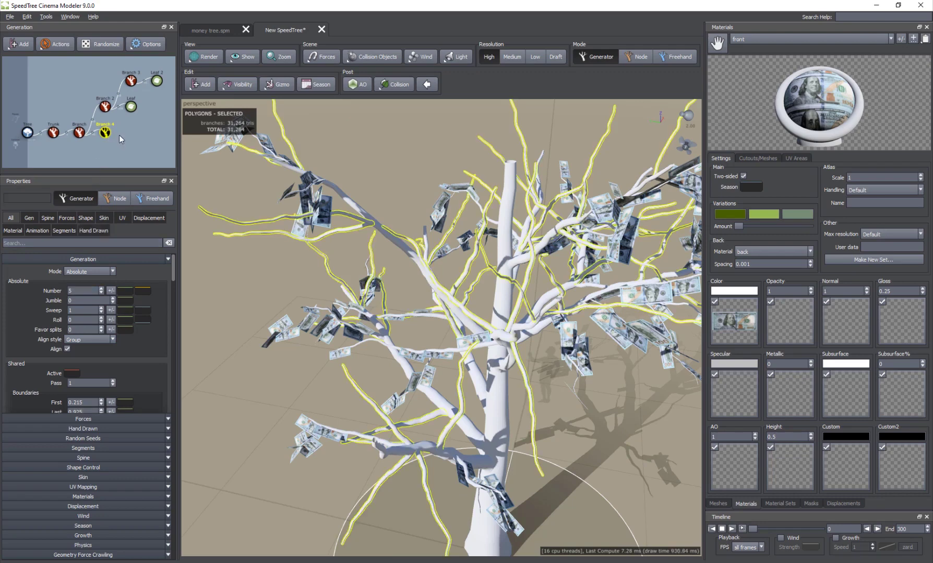
{"action": "left_click", "coordinate": [22, 44]}
{"action": "left_click", "coordinate": [35, 89]}
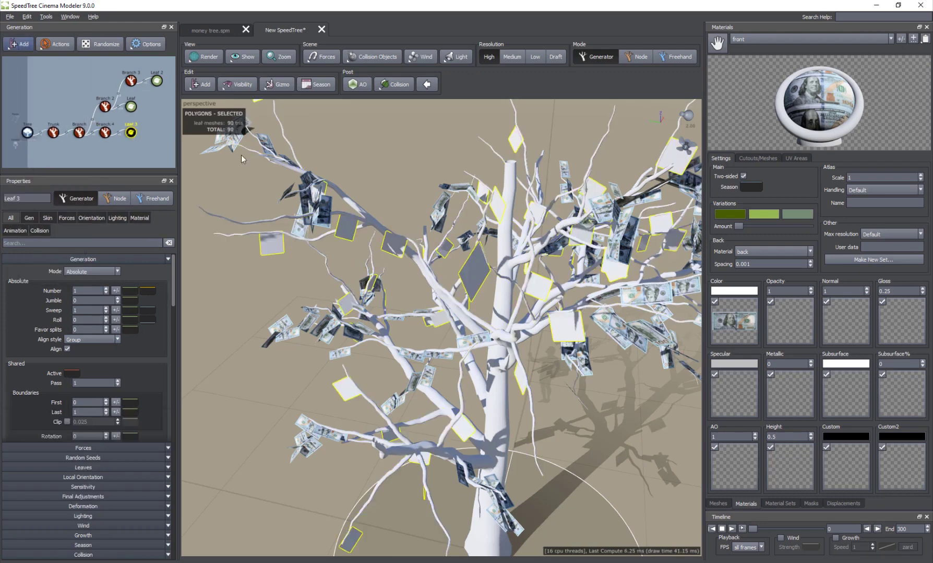
{"action": "left_click", "coordinate": [106, 289]}
{"action": "left_click", "coordinate": [106, 289]}
{"action": "left_click", "coordinate": [106, 290]}
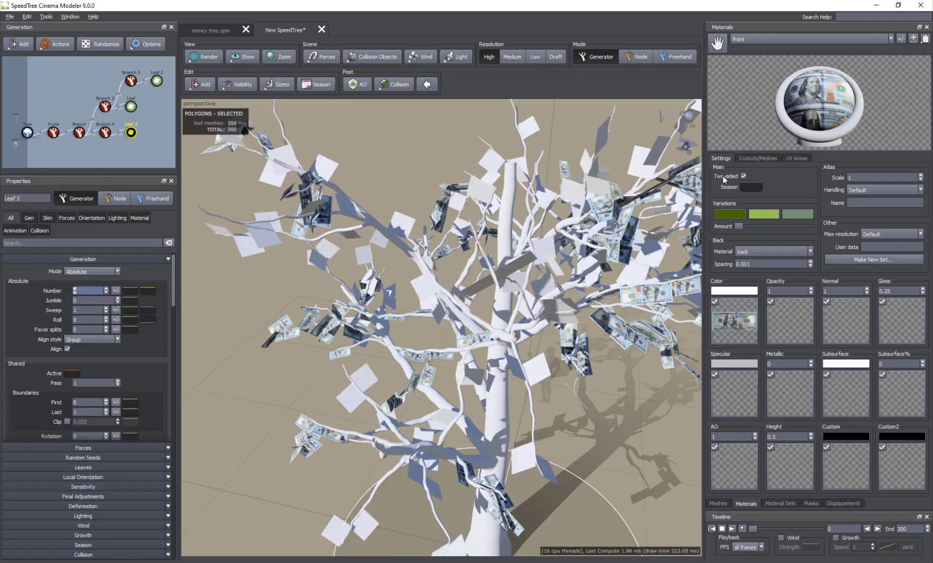
{"action": "left_click_drag", "start_coordinate": [719, 42], "coordinate": [522, 139]}
Set the size scalar of the Branch 4 leaves to 0.6
{"action": "scroll", "coordinate": [436, 223], "scroll_direction": "down", "scroll_amount": 5}
{"action": "left_click_drag", "start_coordinate": [503, 292], "coordinate": [439, 268]}
{"action": "scroll", "coordinate": [438, 268], "scroll_direction": "up", "scroll_amount": 2}
{"action": "scroll", "coordinate": [439, 268], "scroll_direction": "up", "scroll_amount": 3}
{"action": "scroll", "coordinate": [130, 329], "scroll_direction": "down", "scroll_amount": 5}
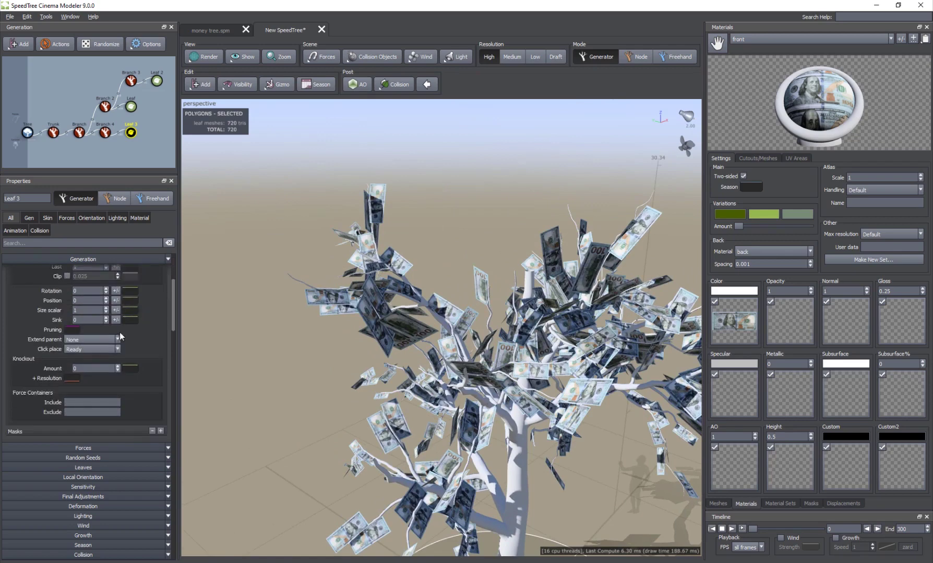
{"action": "type", "text": ".6"}
{"action": "key", "text": "Return"}
Set the rotation of the Branch 4 leaves to about 0.107 and give that rotation a variance
{"action": "scroll", "coordinate": [109, 375], "scroll_direction": "up", "scroll_amount": 4}
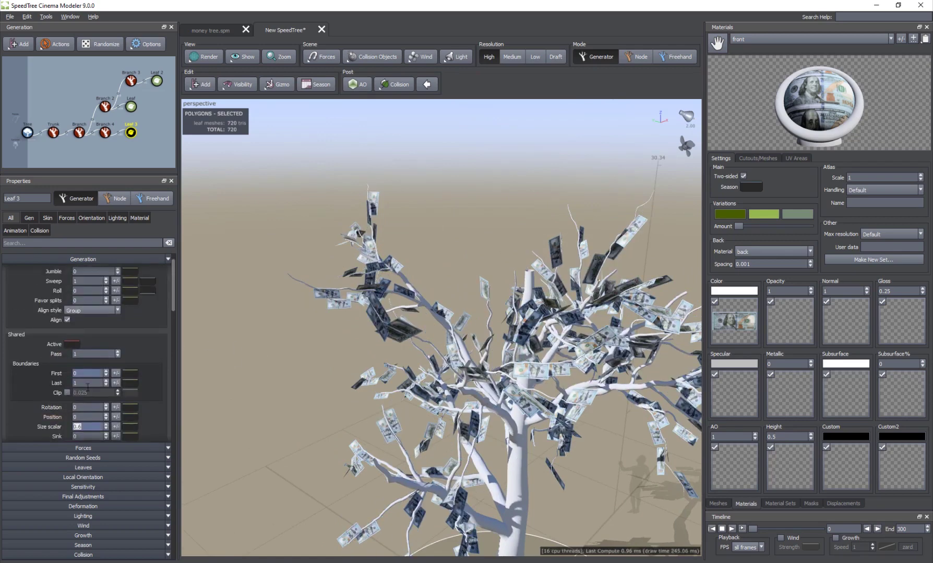
{"action": "left_click", "coordinate": [106, 410]}
{"action": "left_click_drag", "start_coordinate": [106, 409], "coordinate": [110, 394]}
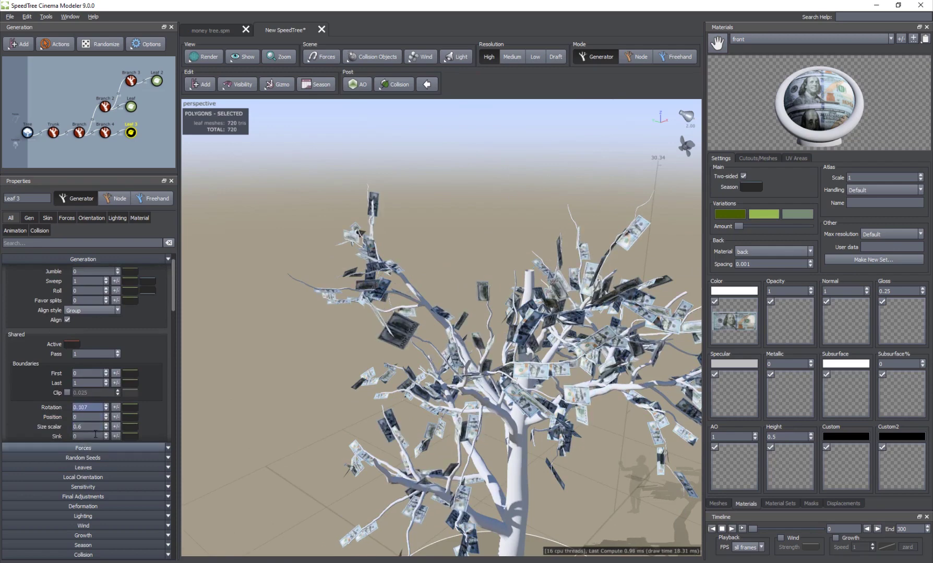
{"action": "left_click", "coordinate": [117, 407]}
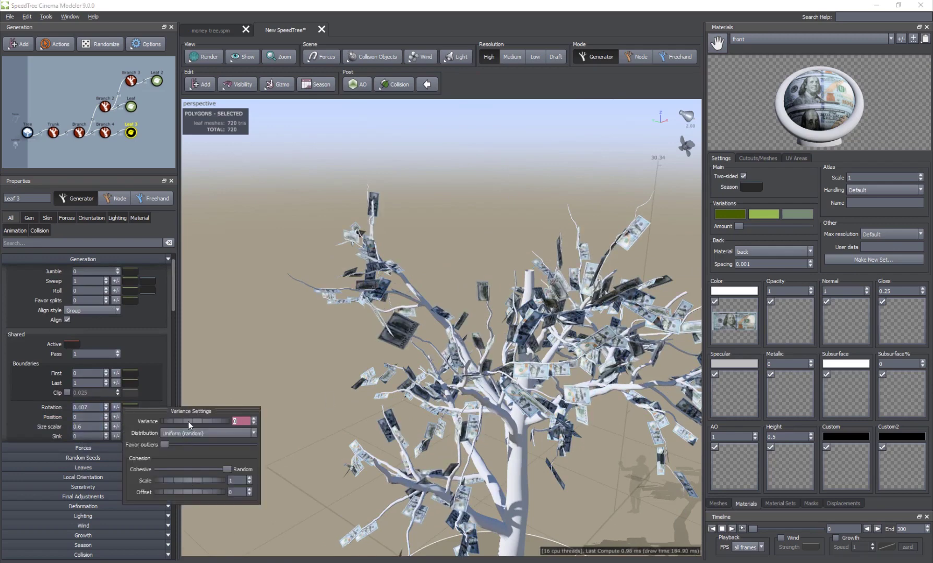
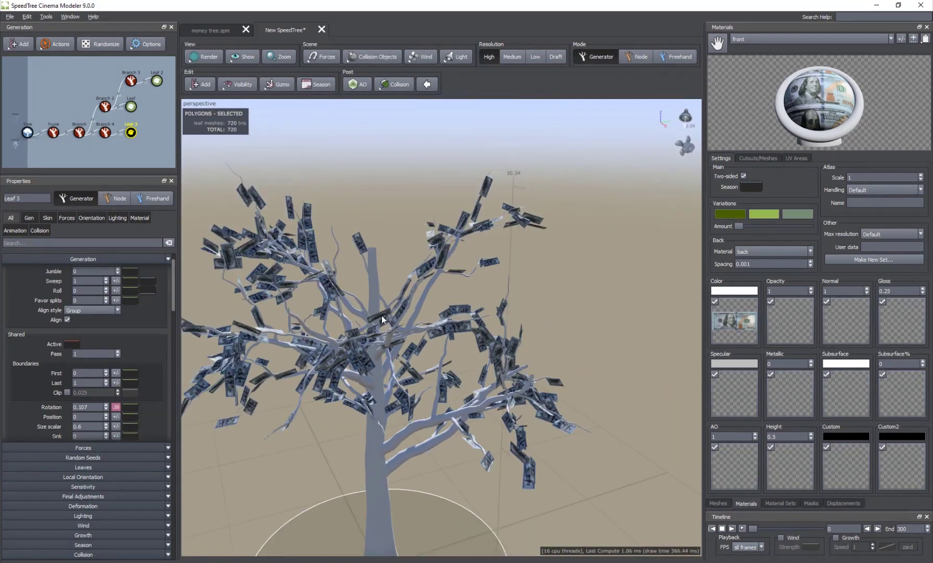
Examine the money tree's branches and bill leaves from several sides, both close up and as a whole
{"action": "left_click_drag", "start_coordinate": [352, 330], "coordinate": [449, 349]}
{"action": "scroll", "coordinate": [429, 290], "scroll_direction": "up", "scroll_amount": 4}
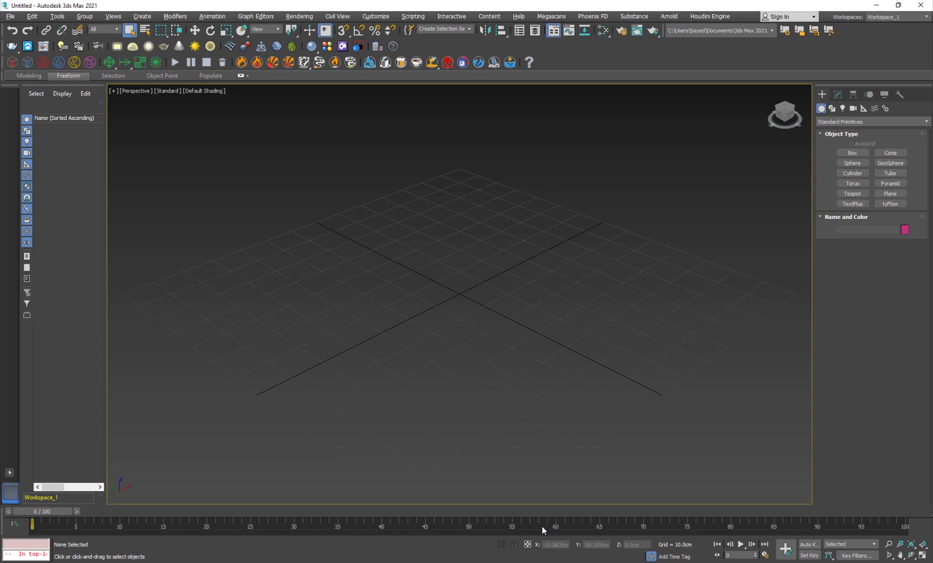
{"action": "scroll", "coordinate": [466, 319], "scroll_direction": "down", "scroll_amount": 5}
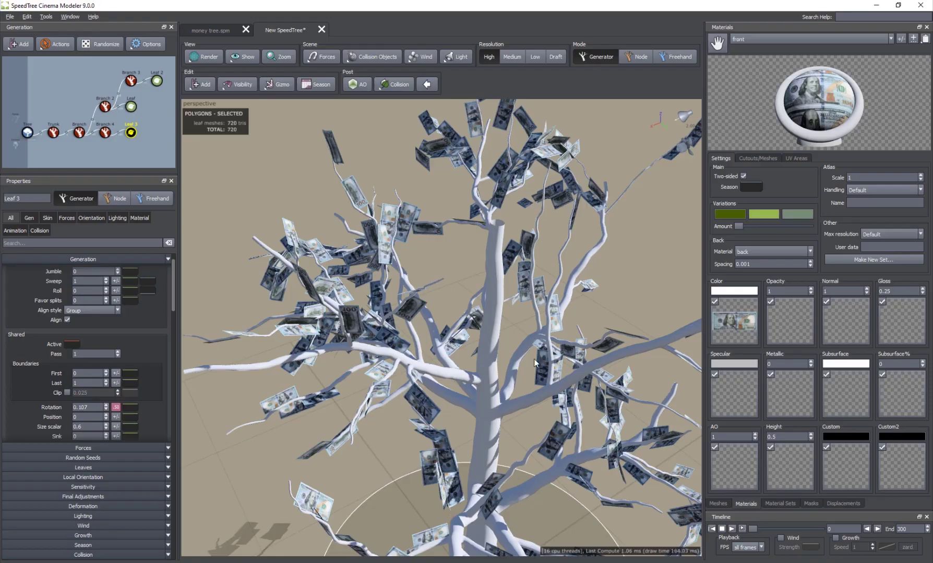
{"action": "left_click_drag", "start_coordinate": [387, 354], "coordinate": [471, 287]}
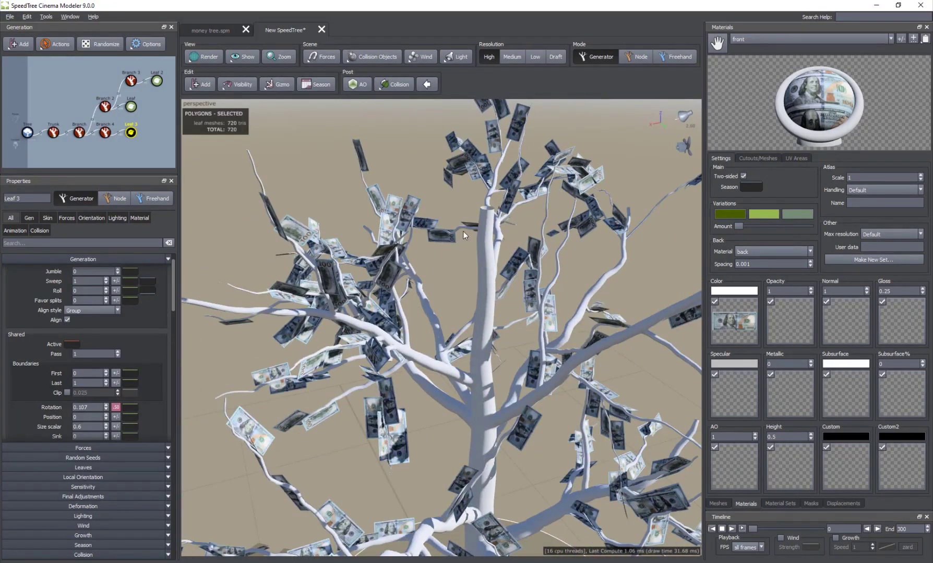
{"action": "scroll", "coordinate": [462, 232], "scroll_direction": "down", "scroll_amount": 5}
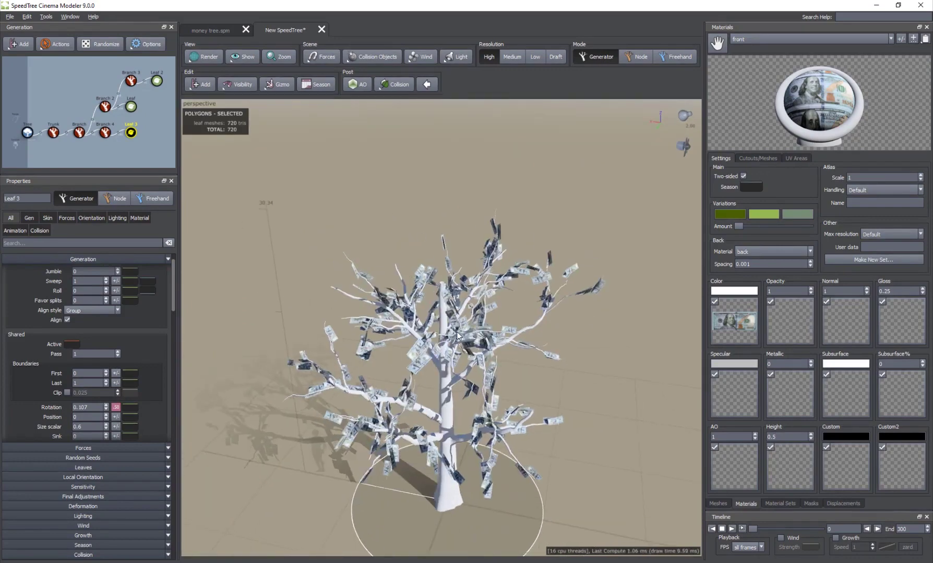
{"action": "scroll", "coordinate": [458, 335], "scroll_direction": "up", "scroll_amount": 3}
{"action": "scroll", "coordinate": [452, 323], "scroll_direction": "up", "scroll_amount": 4}
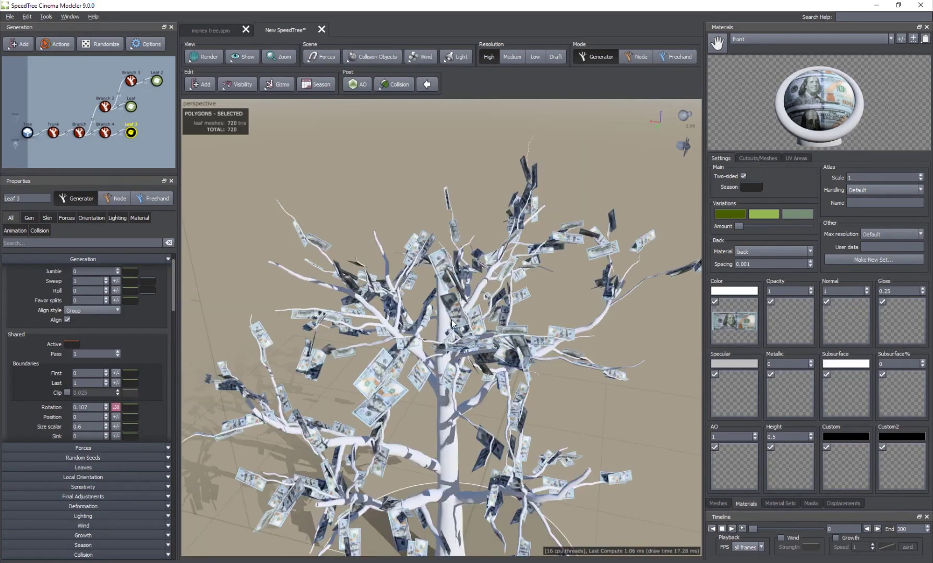
{"action": "left_click_drag", "start_coordinate": [356, 321], "coordinate": [441, 325]}
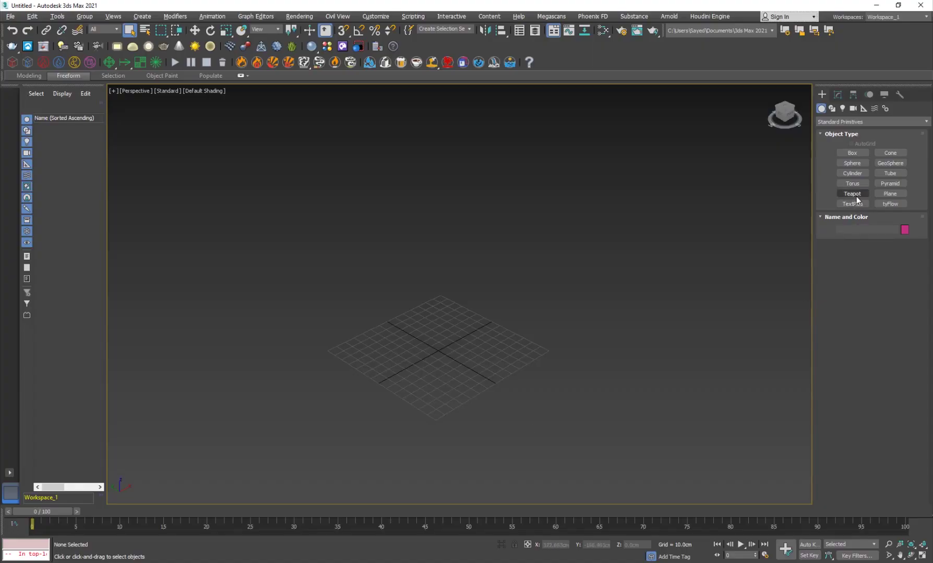
Switch to 3ds Max, create a teapot with a radius of about 22.3 cm near the grid centre, and select it for moving
{"action": "left_click", "coordinate": [852, 194]}
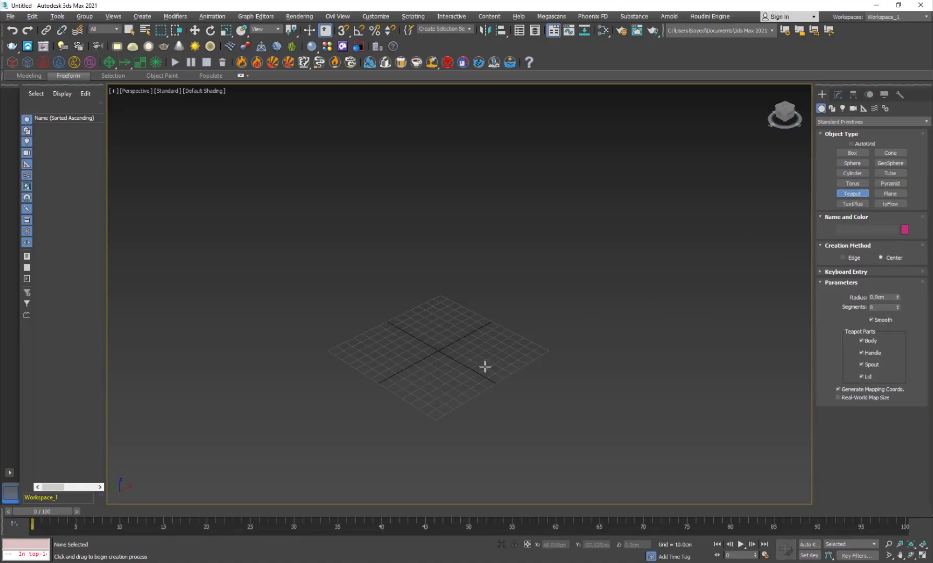
{"action": "left_click_drag", "start_coordinate": [438, 347], "coordinate": [458, 358]}
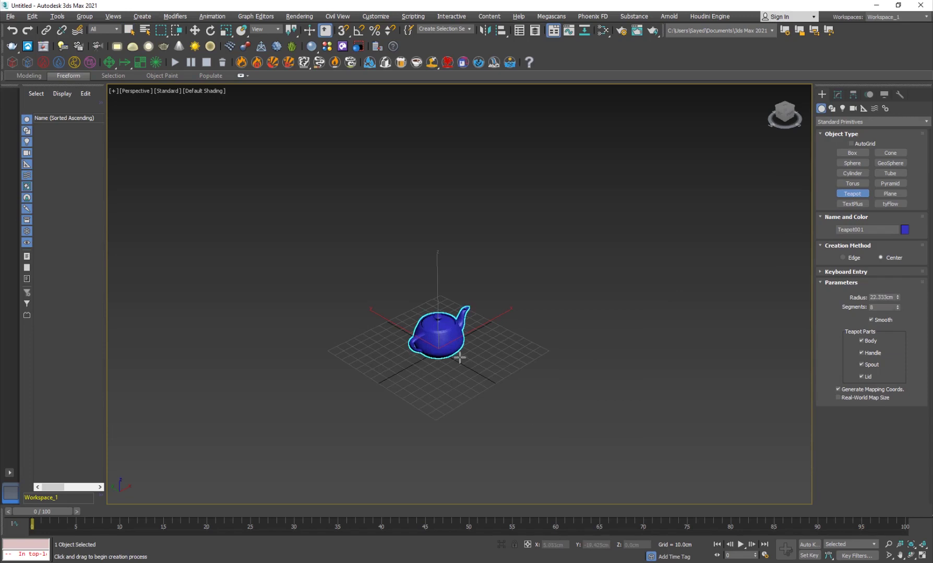
{"action": "key", "text": "w"}
{"action": "left_click", "coordinate": [463, 357]}
{"action": "left_click", "coordinate": [435, 332]}
Center the teapot's pivot on the object and raise it along Z to just above the lid, at about 33.9 cm
{"action": "middle_click_drag", "start_coordinate": [446, 371], "coordinate": [386, 365], "text": "alt"}
{"action": "scroll", "coordinate": [422, 341], "scroll_direction": "up", "scroll_amount": 2}
{"action": "scroll", "coordinate": [412, 355], "scroll_direction": "up", "scroll_amount": 5}
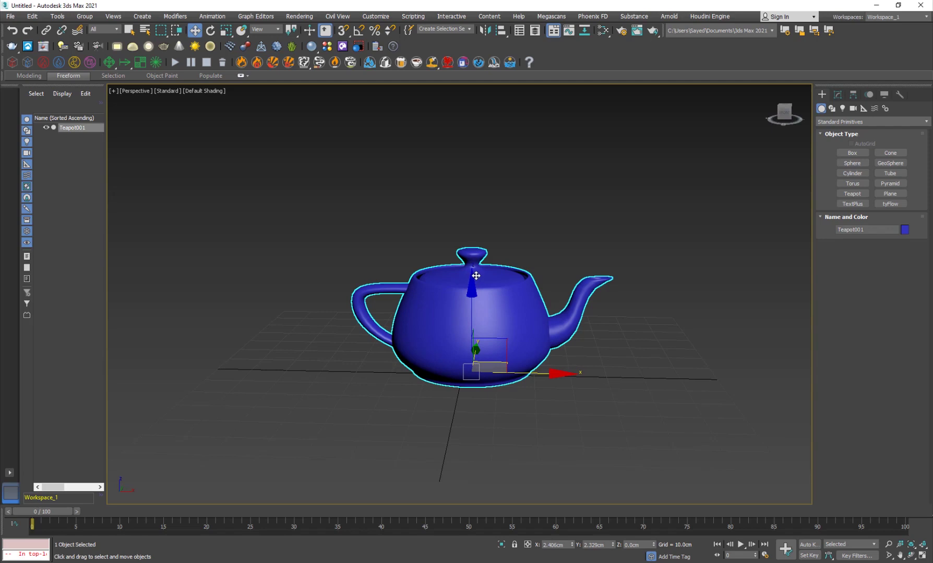
{"action": "left_click", "coordinate": [853, 96]}
{"action": "left_click", "coordinate": [861, 162]}
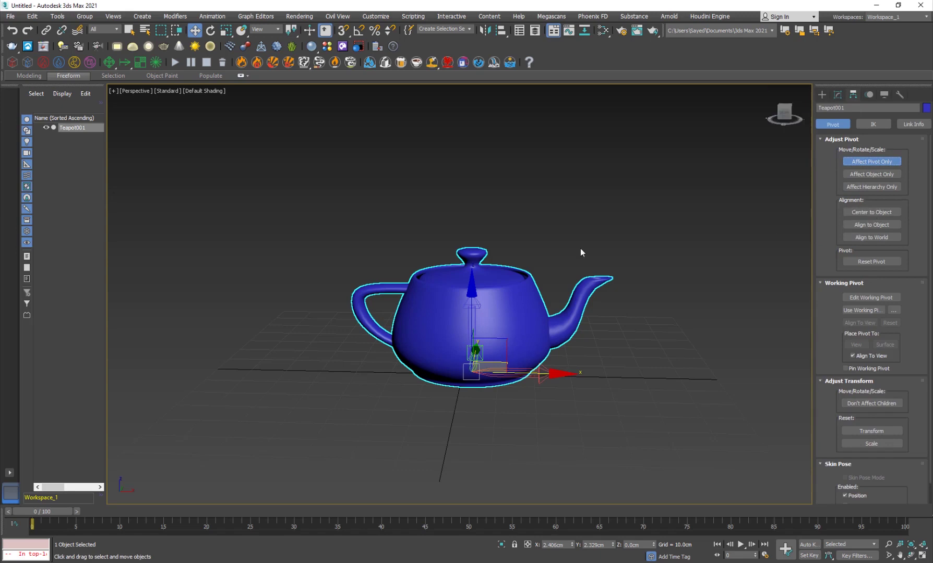
{"action": "left_click", "coordinate": [871, 212]}
{"action": "left_click_drag", "start_coordinate": [477, 202], "coordinate": [473, 182]}
{"action": "left_click", "coordinate": [875, 163]}
Display the teapot with edged faces in the perspective view
{"action": "mouse_move", "coordinate": [413, 331]}
{"action": "middle_mouse_down", "text": "alt"}
{"action": "mouse_move", "coordinate": [467, 326]}
{"action": "mouse_move", "coordinate": [680, 193]}
{"action": "middle_mouse_up", "text": "alt"}
{"action": "key", "text": "F4"}
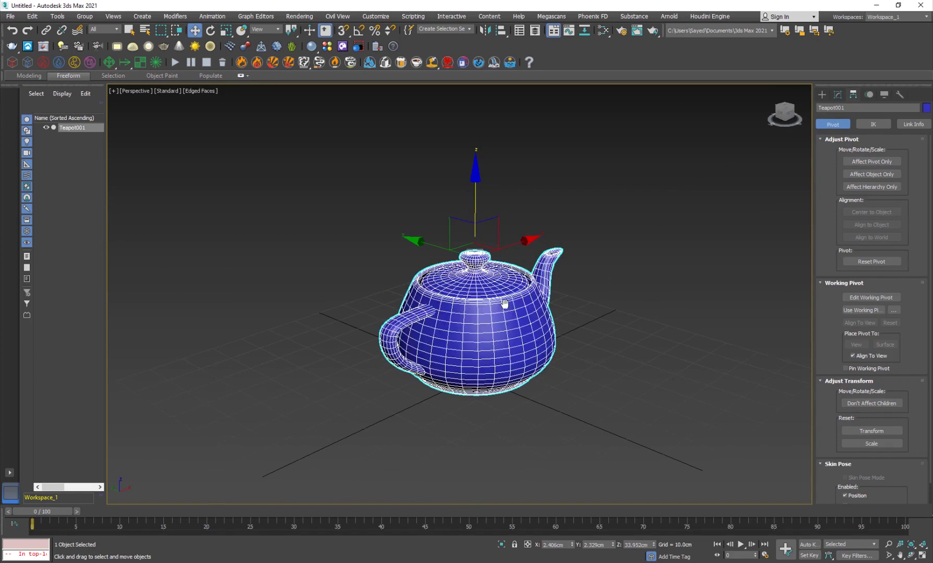
{"action": "middle_click_drag", "start_coordinate": [514, 302], "coordinate": [490, 307]}
Reduce the teapot's segments to 3
{"action": "left_click", "coordinate": [837, 94]}
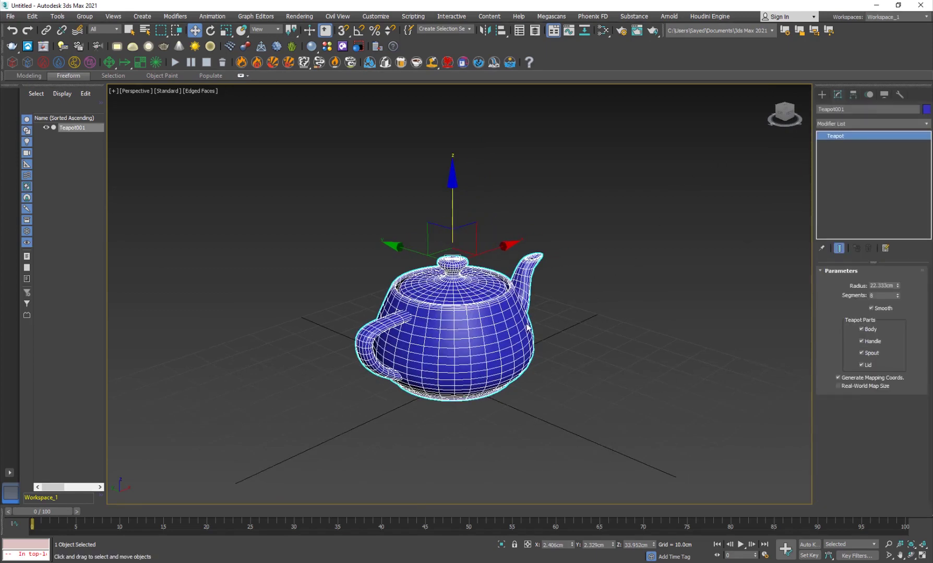
{"action": "middle_click_drag", "start_coordinate": [566, 327], "coordinate": [477, 317]}
{"action": "double_click", "coordinate": [880, 294]}
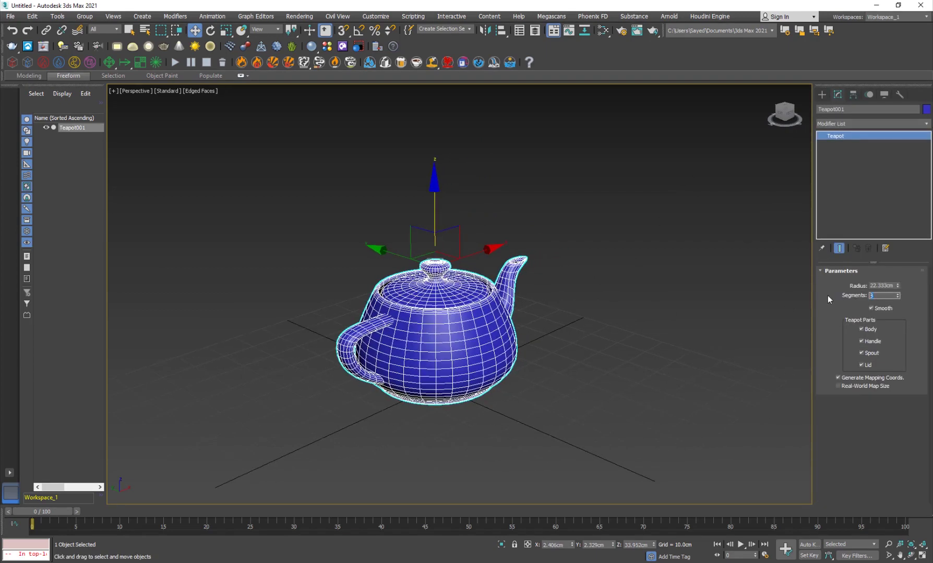
{"action": "type", "text": "4"}
{"action": "key", "text": "Return"}
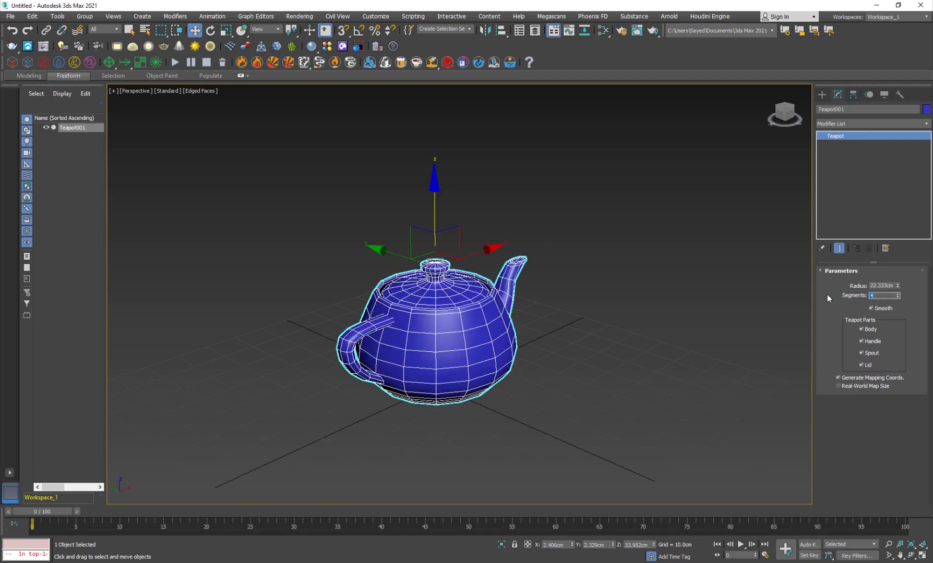
{"action": "type", "text": "3"}
{"action": "key", "text": "Return"}
Examine the low-poly teapot mesh from all sides, including the lid, handle and spout
{"action": "middle_click_drag", "start_coordinate": [499, 387], "coordinate": [442, 370], "text": "alt"}
{"action": "scroll", "coordinate": [447, 345], "scroll_direction": "up", "scroll_amount": 5}
{"action": "scroll", "coordinate": [492, 331], "scroll_direction": "down", "scroll_amount": 3}
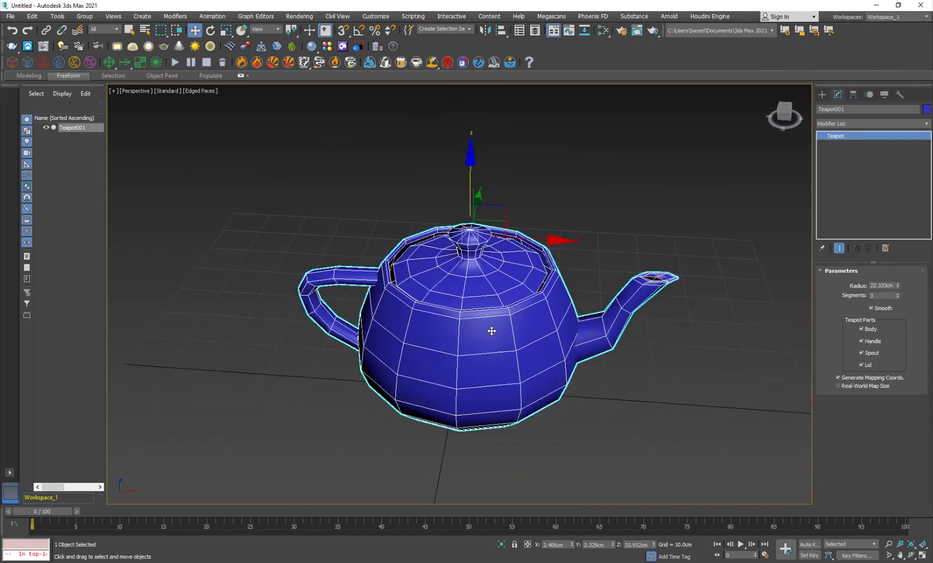
{"action": "middle_click_drag", "start_coordinate": [408, 335], "coordinate": [604, 330], "text": "alt"}
{"action": "scroll", "coordinate": [508, 300], "scroll_direction": "up", "scroll_amount": 3}
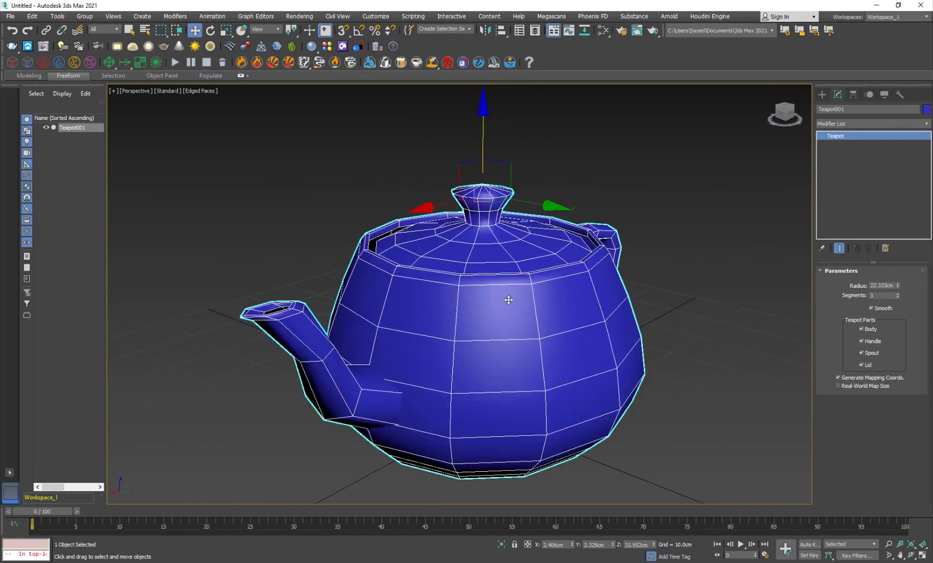
{"action": "scroll", "coordinate": [501, 304], "scroll_direction": "down", "scroll_amount": 4}
{"action": "middle_click_drag", "start_coordinate": [360, 360], "coordinate": [473, 380], "text": "alt"}
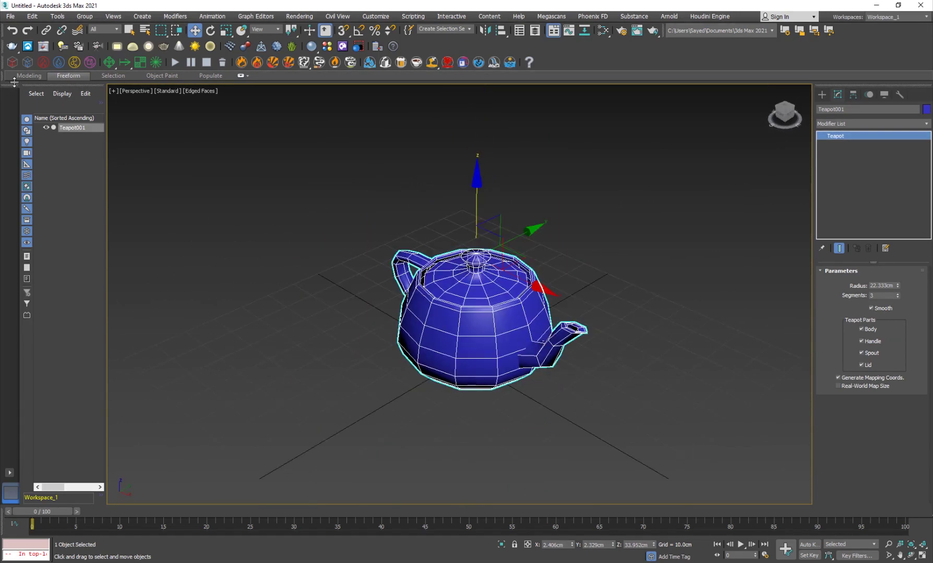
Start an export of the teapot in the gw::OBJ-Exporter format with the file name teapot
{"action": "left_click", "coordinate": [11, 16]}
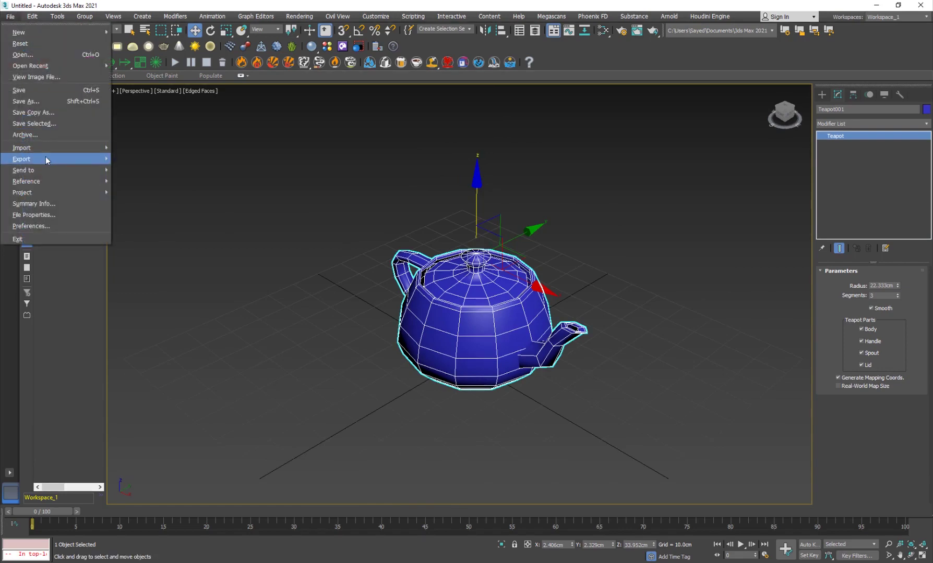
{"action": "mouse_move", "coordinate": [46, 159]}
{"action": "left_click", "coordinate": [182, 157]}
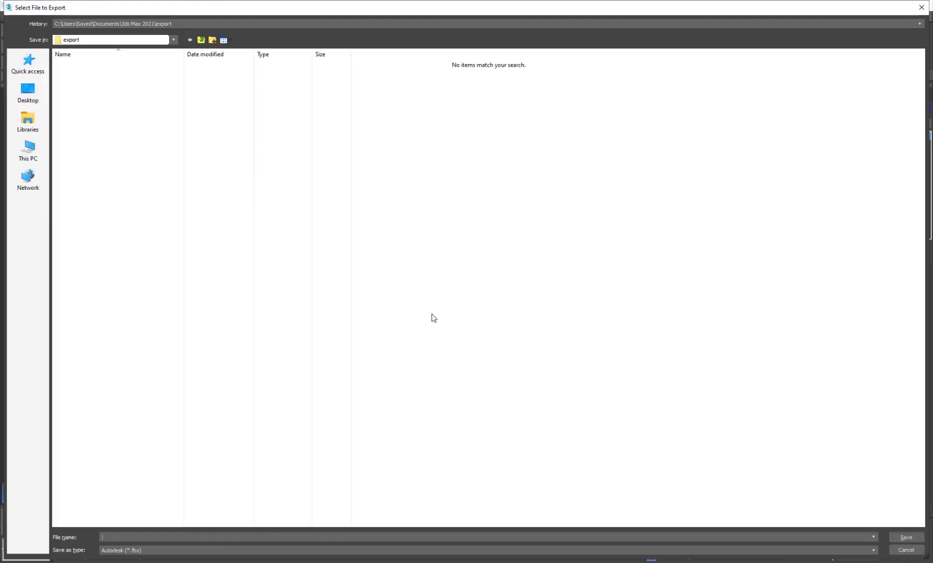
{"action": "left_click", "coordinate": [139, 551]}
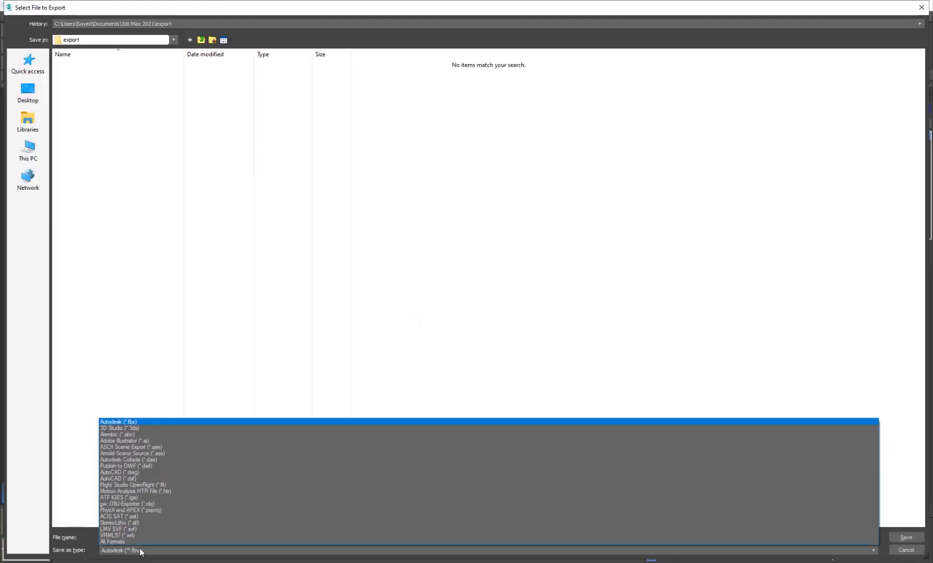
{"action": "left_click", "coordinate": [119, 504]}
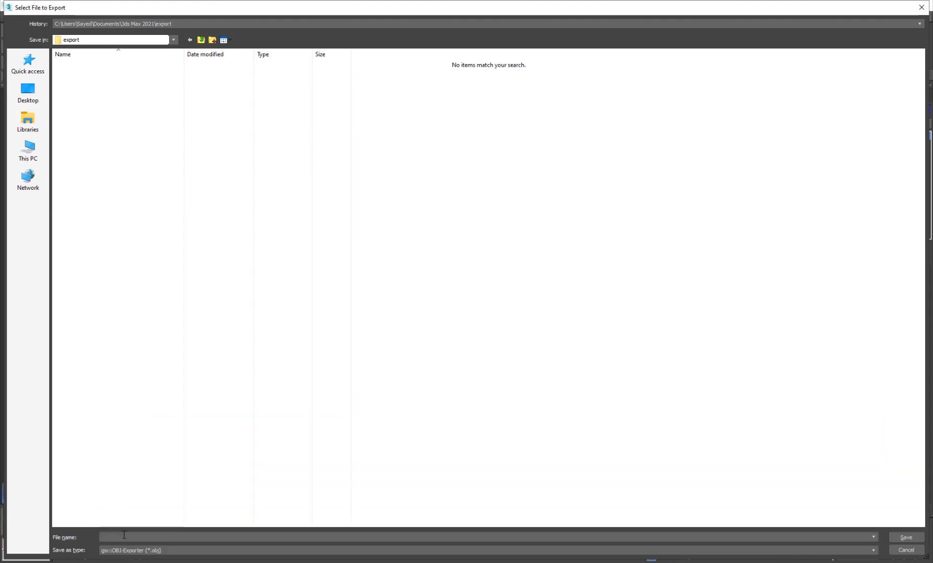
{"action": "left_click", "coordinate": [124, 536]}
{"action": "type", "text": "teapot"}
{"action": "key", "text": "Return"}
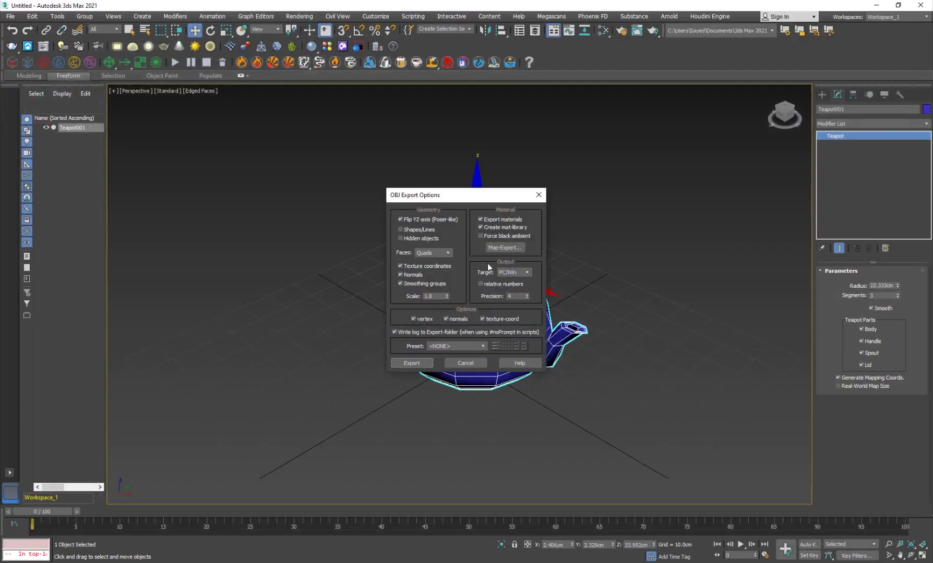
Keep the face type as Quads in the OBJ export options and run the export
{"action": "left_click", "coordinate": [437, 254]}
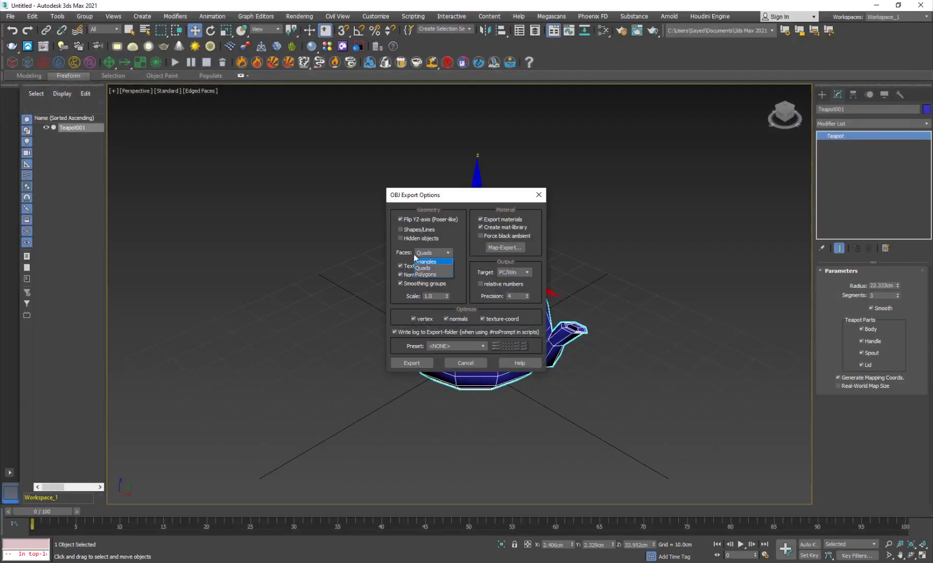
{"action": "left_click", "coordinate": [406, 256]}
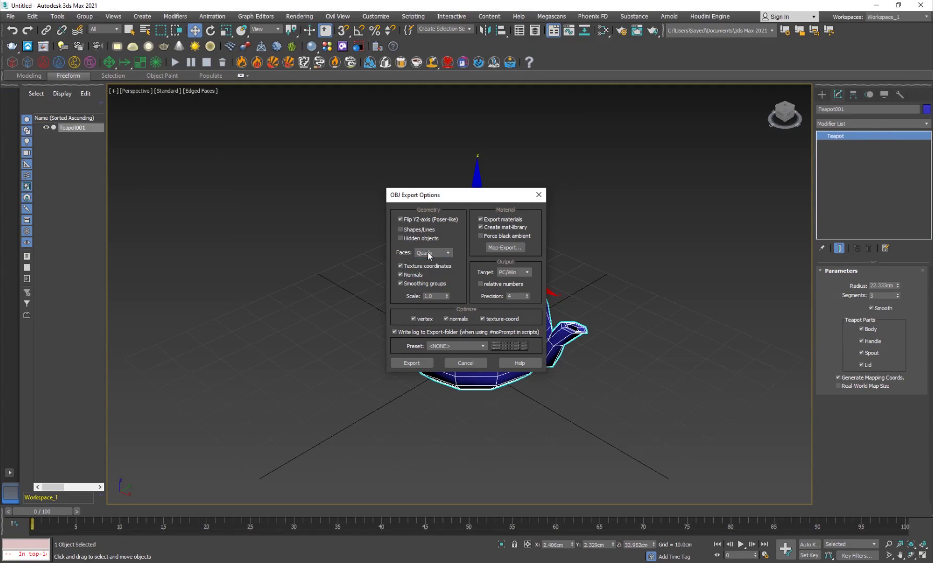
{"action": "left_click", "coordinate": [418, 363]}
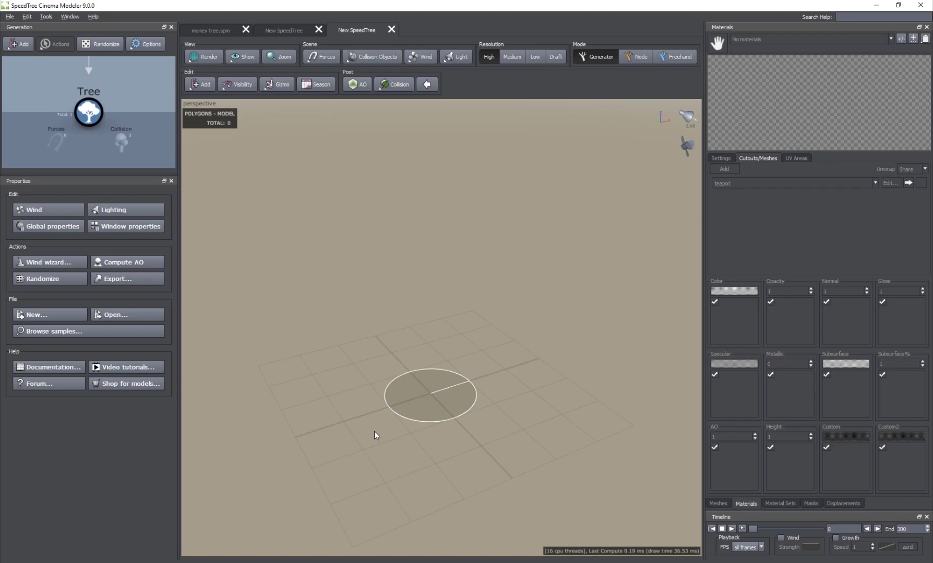
{"action": "left_click_drag", "start_coordinate": [311, 454], "coordinate": [427, 423]}
{"action": "left_click_drag", "start_coordinate": [426, 471], "coordinate": [424, 463]}
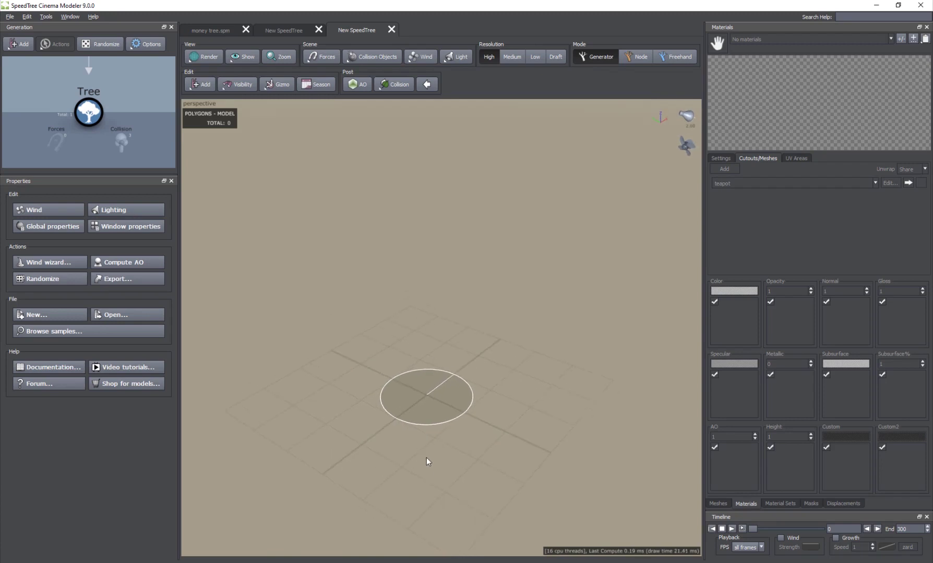
{"action": "left_click_drag", "start_coordinate": [397, 427], "coordinate": [377, 431]}
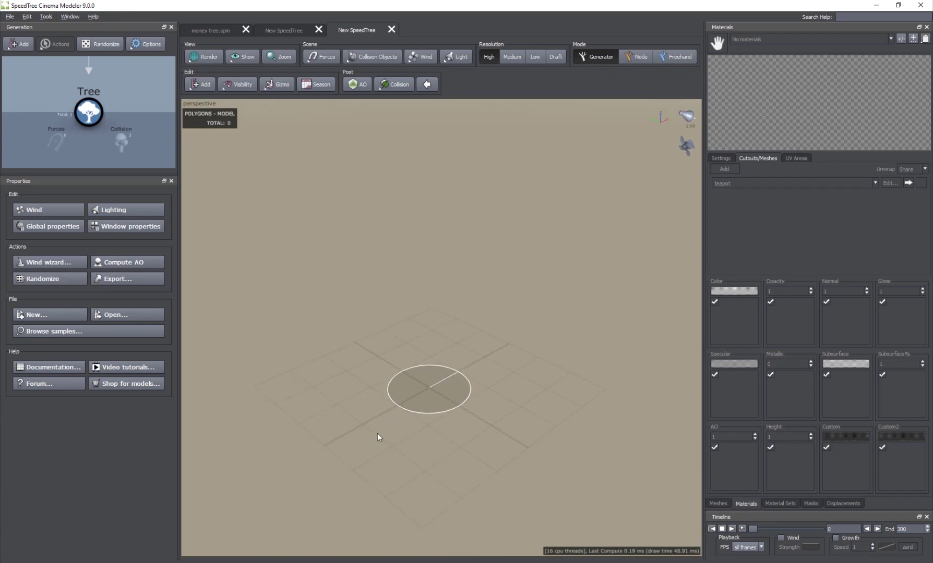
Add a trunk to the empty tree and a branch generator on that trunk
{"action": "left_click", "coordinate": [18, 46]}
{"action": "left_click", "coordinate": [29, 51]}
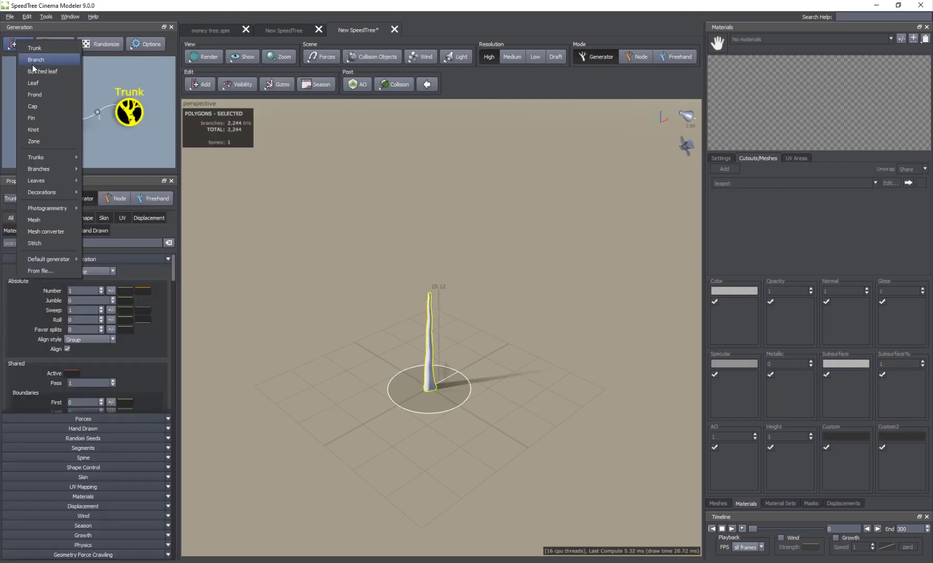
{"action": "left_click", "coordinate": [32, 62]}
Set the number of branches on the trunk to 9
{"action": "left_click", "coordinate": [100, 289]}
{"action": "left_click", "coordinate": [101, 290]}
{"action": "left_click", "coordinate": [101, 290]}
{"action": "left_click", "coordinate": [101, 289]}
{"action": "left_click", "coordinate": [101, 290]}
{"action": "left_click", "coordinate": [101, 290]}
{"action": "left_click", "coordinate": [101, 290]}
{"action": "left_click", "coordinate": [101, 289]}
{"action": "scroll", "coordinate": [442, 326], "scroll_direction": "up", "scroll_amount": 5}
{"action": "left_click_drag", "start_coordinate": [442, 324], "coordinate": [436, 320]}
Add a second level of branches growing from the existing branches and increase its number
{"action": "left_click", "coordinate": [144, 112]}
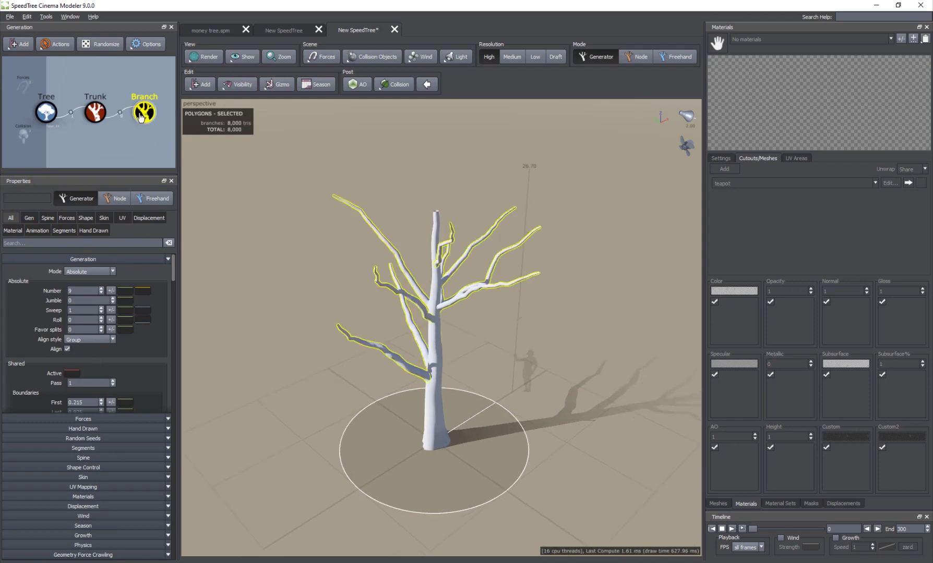
{"action": "left_click", "coordinate": [18, 43]}
{"action": "left_click", "coordinate": [37, 59]}
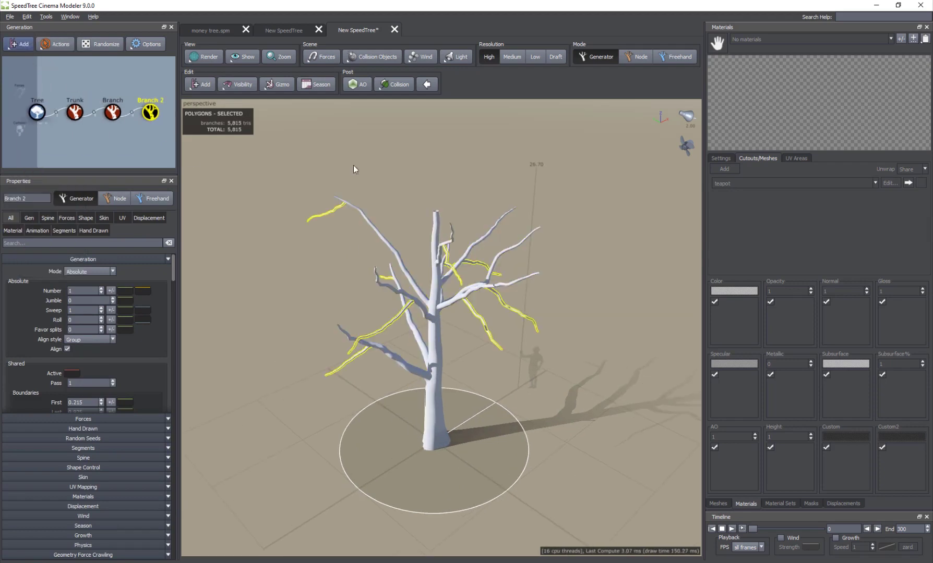
{"action": "left_click", "coordinate": [100, 289]}
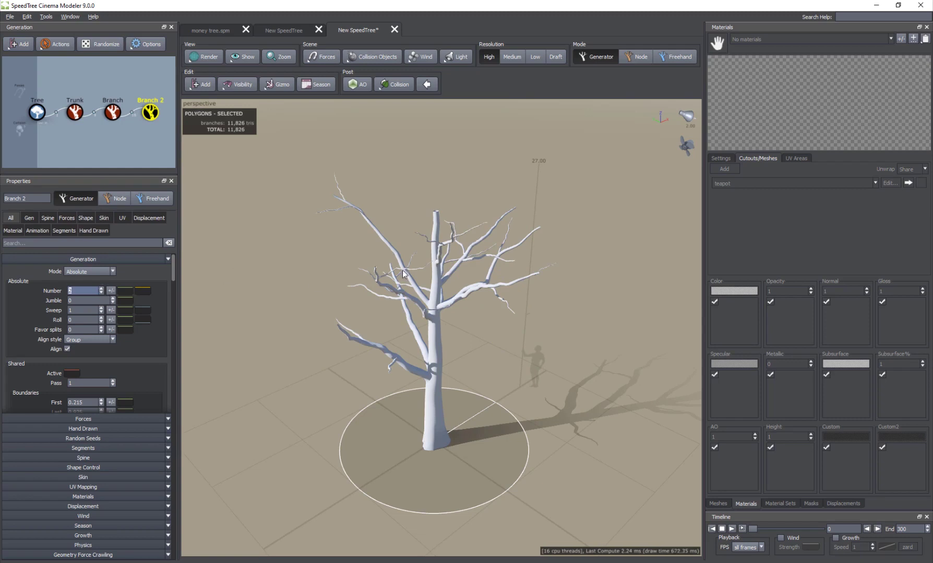
Add a leaf generator to the second-level branches
{"action": "left_click", "coordinate": [150, 112]}
{"action": "left_click", "coordinate": [23, 44]}
{"action": "left_click", "coordinate": [42, 87]}
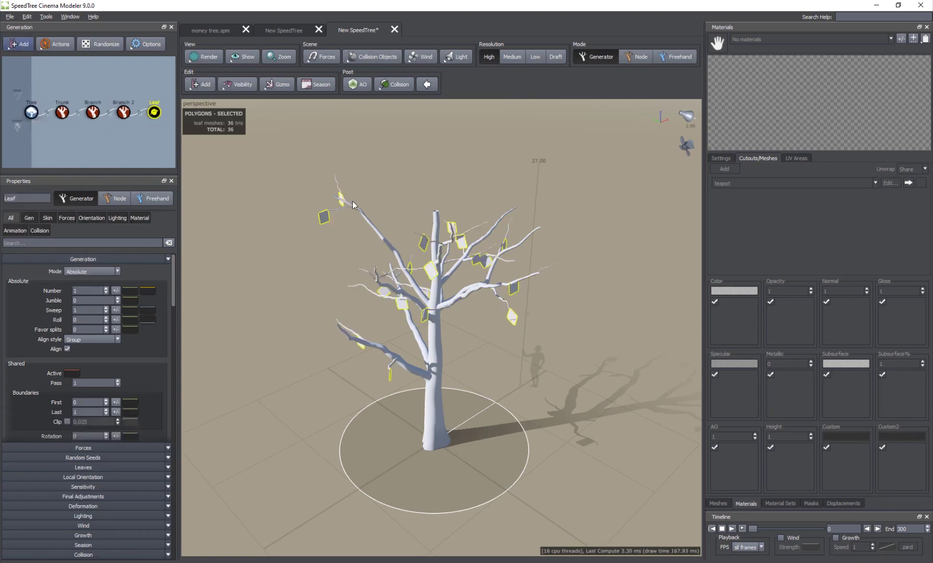
{"action": "mouse_move", "coordinate": [437, 337]}
{"action": "left_mouse_down"}
{"action": "mouse_move", "coordinate": [431, 345]}
{"action": "mouse_move", "coordinate": [457, 347]}
{"action": "mouse_move", "coordinate": [446, 351]}
{"action": "left_mouse_up"}
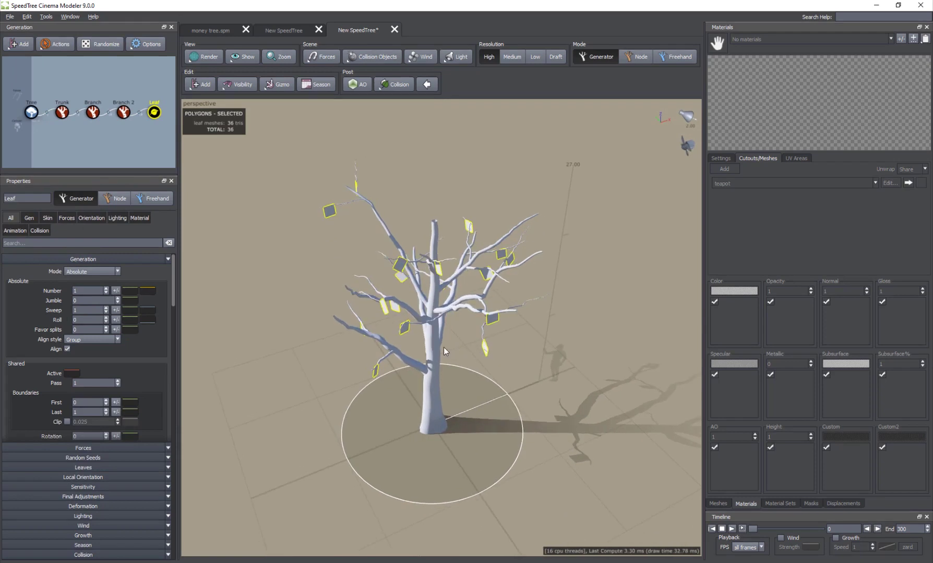
{"action": "scroll", "coordinate": [446, 347], "scroll_direction": "up", "scroll_amount": 3}
Create a new material and make it two-sided
{"action": "left_click", "coordinate": [901, 39]}
{"action": "left_click", "coordinate": [406, 214]}
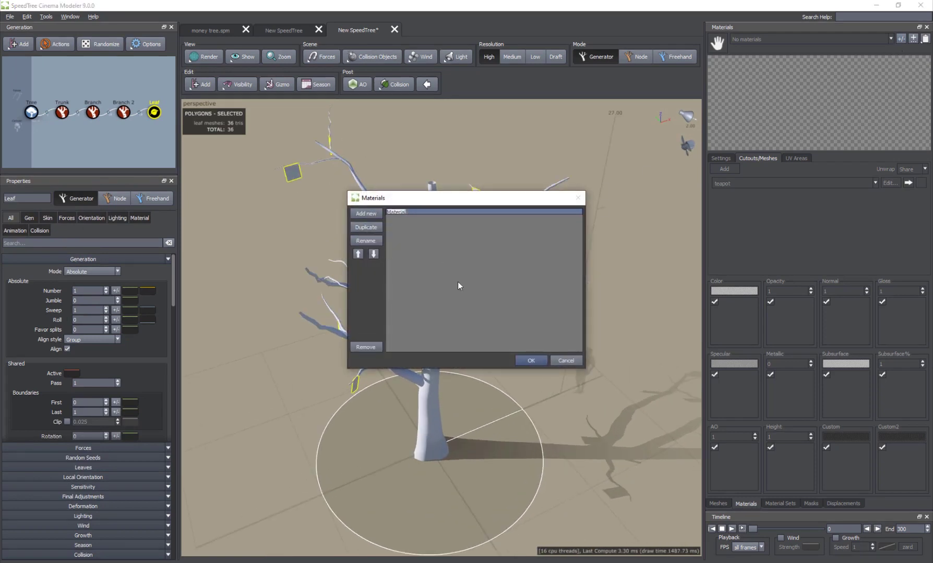
{"action": "left_click", "coordinate": [530, 360]}
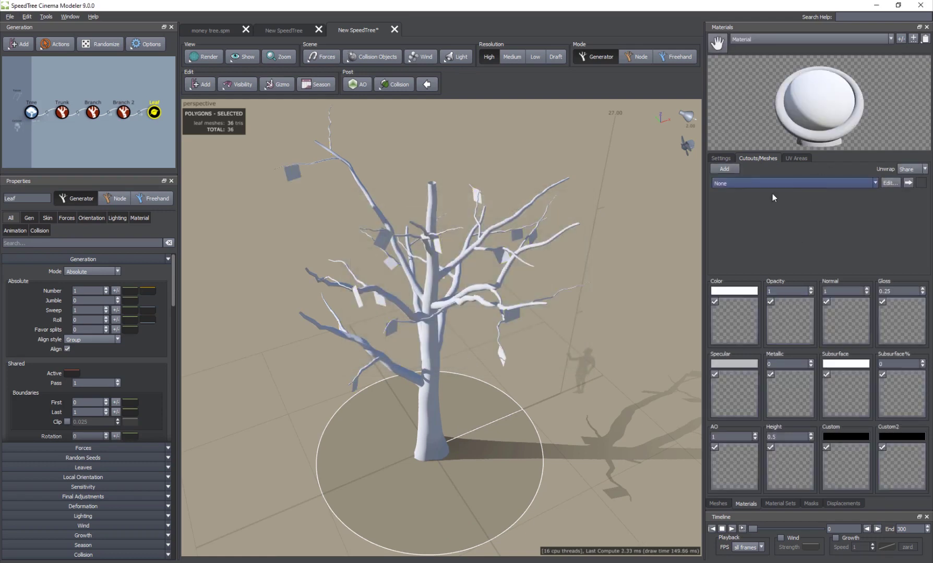
{"action": "left_click", "coordinate": [725, 158]}
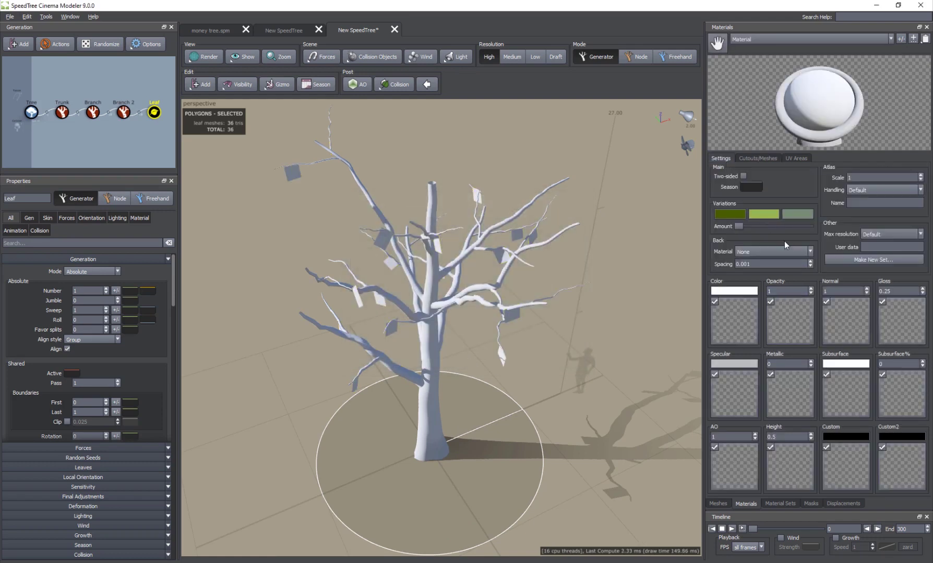
{"action": "left_click", "coordinate": [743, 176]}
Set the new material's color to a medium blue and disable its color map
{"action": "left_click", "coordinate": [727, 292]}
{"action": "mouse_move", "coordinate": [760, 334]}
{"action": "left_mouse_down"}
{"action": "mouse_move", "coordinate": [803, 336]}
{"action": "mouse_move", "coordinate": [771, 341]}
{"action": "left_mouse_up"}
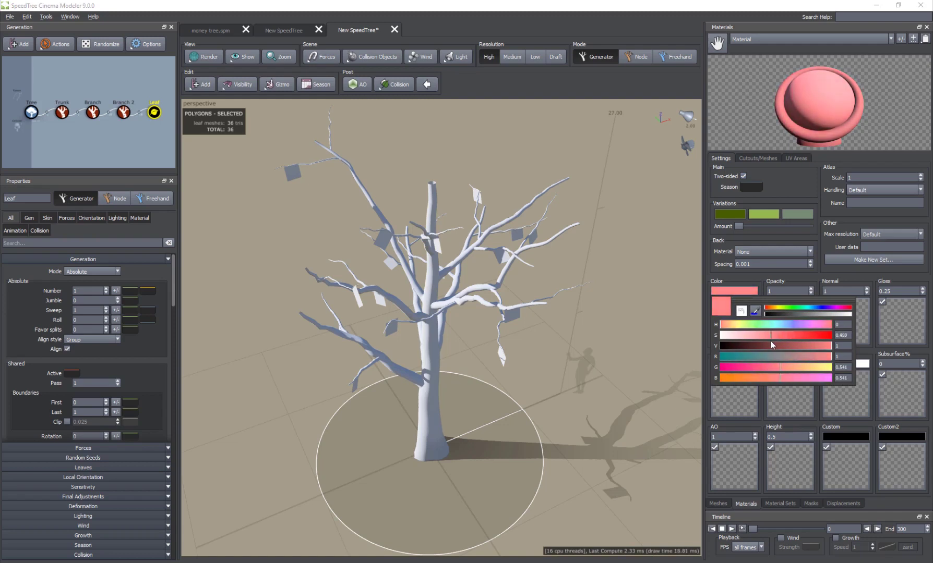
{"action": "left_click", "coordinate": [744, 356]}
{"action": "left_click_drag", "start_coordinate": [786, 374], "coordinate": [793, 380]}
{"action": "left_click", "coordinate": [817, 290]}
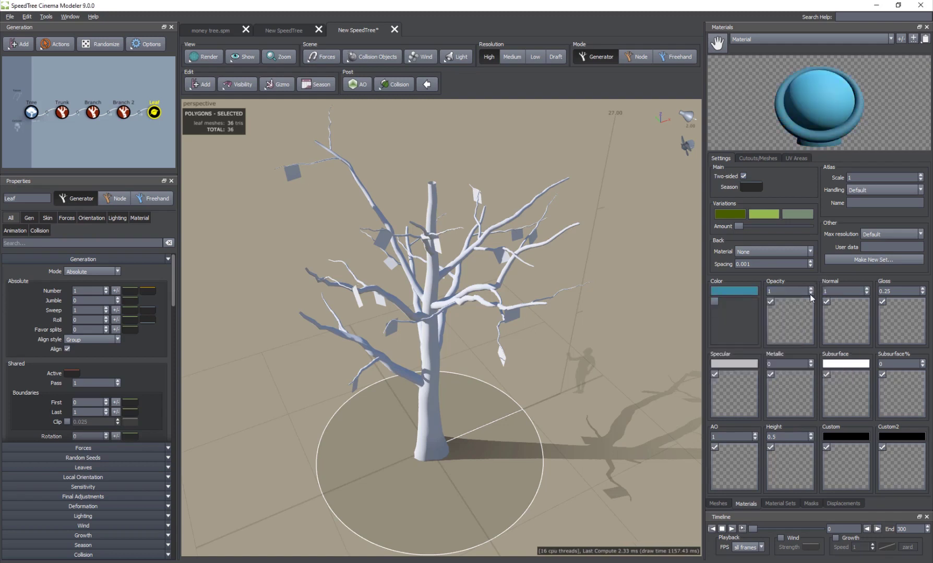
Disable the material's opacity, normal, gloss and specular maps
{"action": "left_click", "coordinate": [771, 301]}
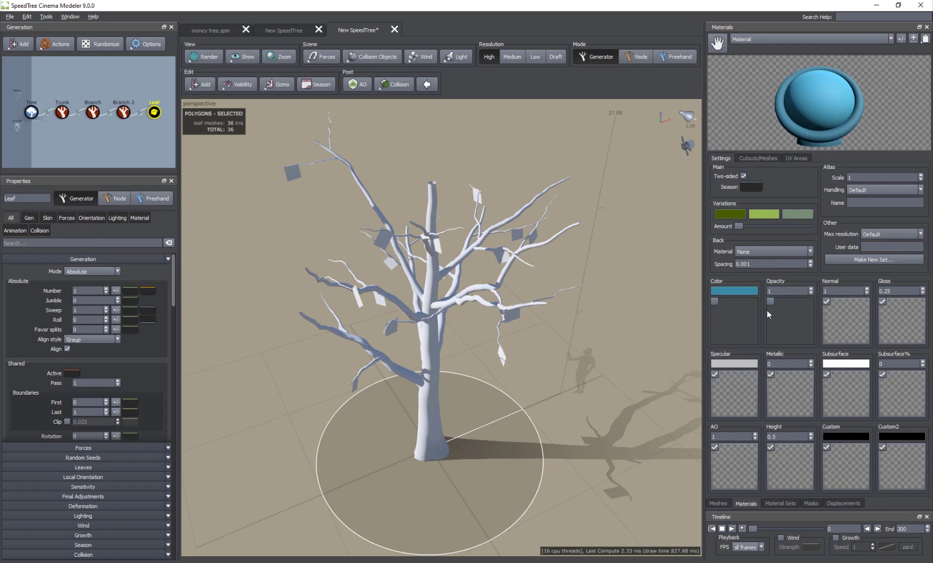
{"action": "left_click", "coordinate": [828, 301]}
{"action": "left_click", "coordinate": [882, 302]}
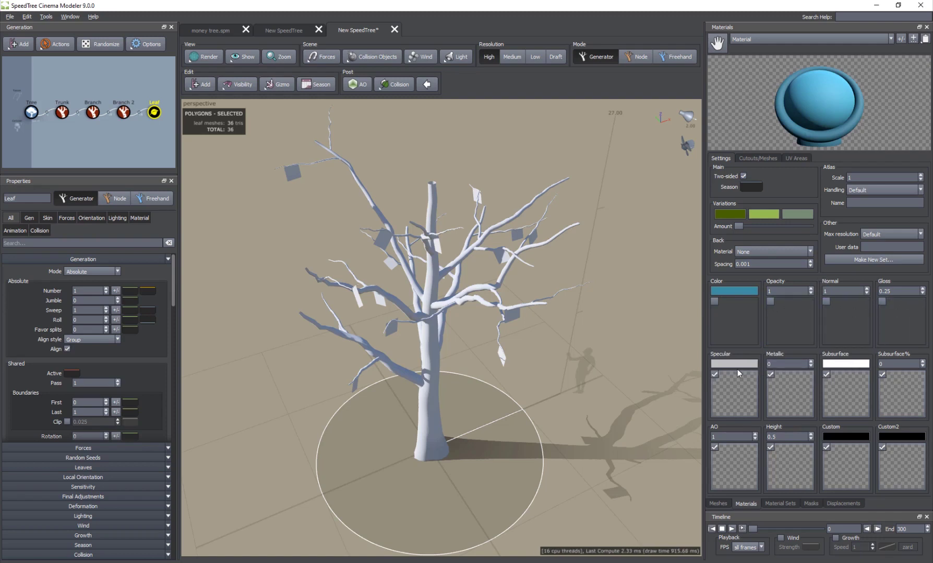
{"action": "left_click", "coordinate": [716, 374]}
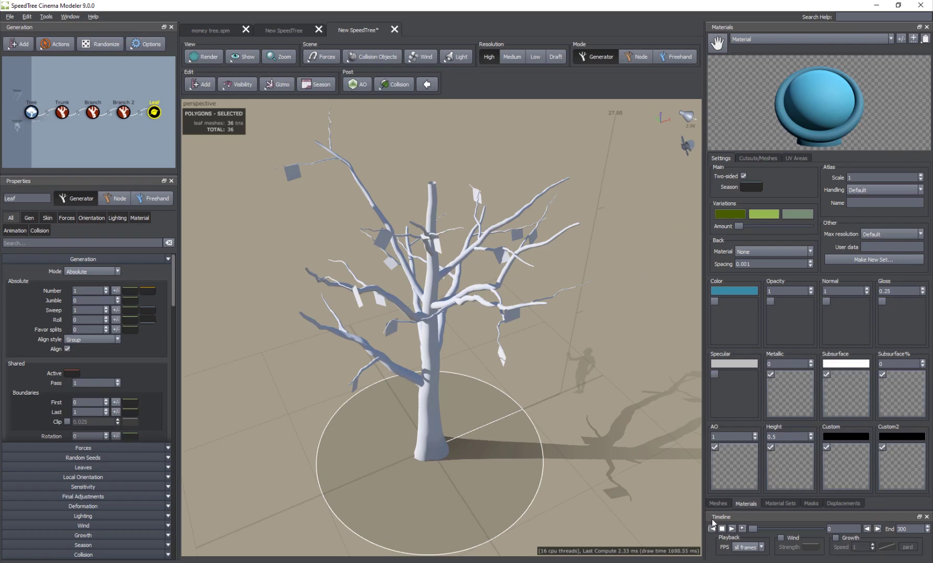
Add a new empty mesh entry to the model's mesh list
{"action": "left_click", "coordinate": [719, 504]}
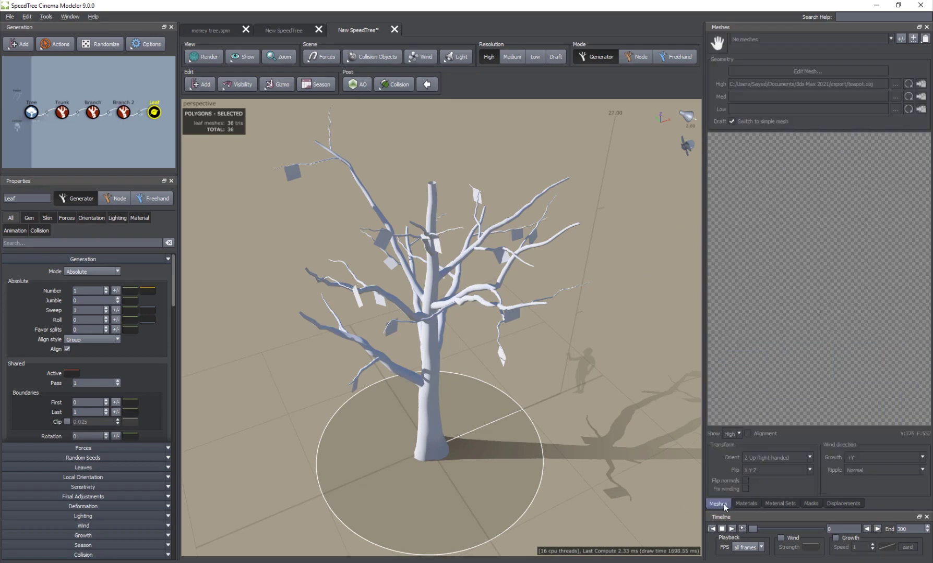
{"action": "left_click", "coordinate": [901, 38]}
{"action": "left_click", "coordinate": [366, 214]}
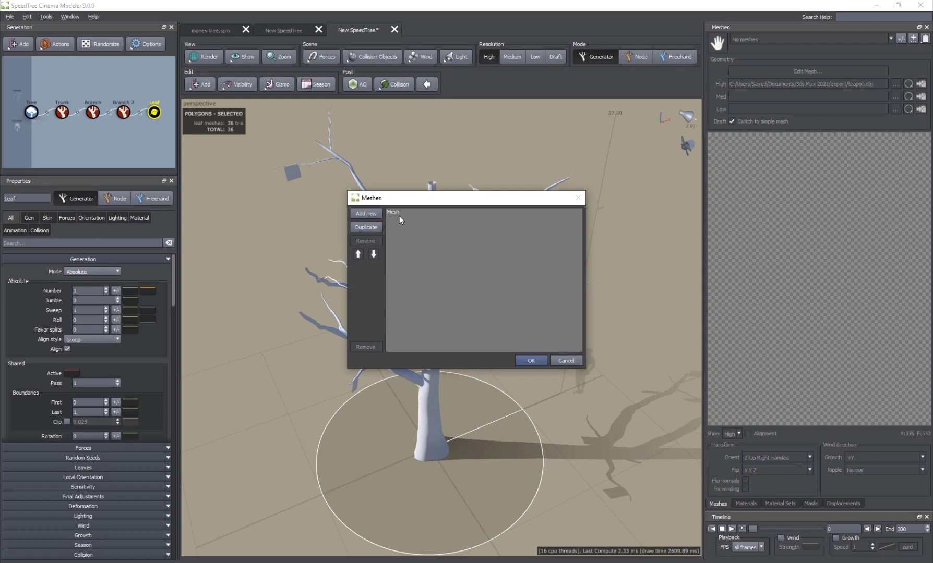
{"action": "left_click", "coordinate": [531, 361]}
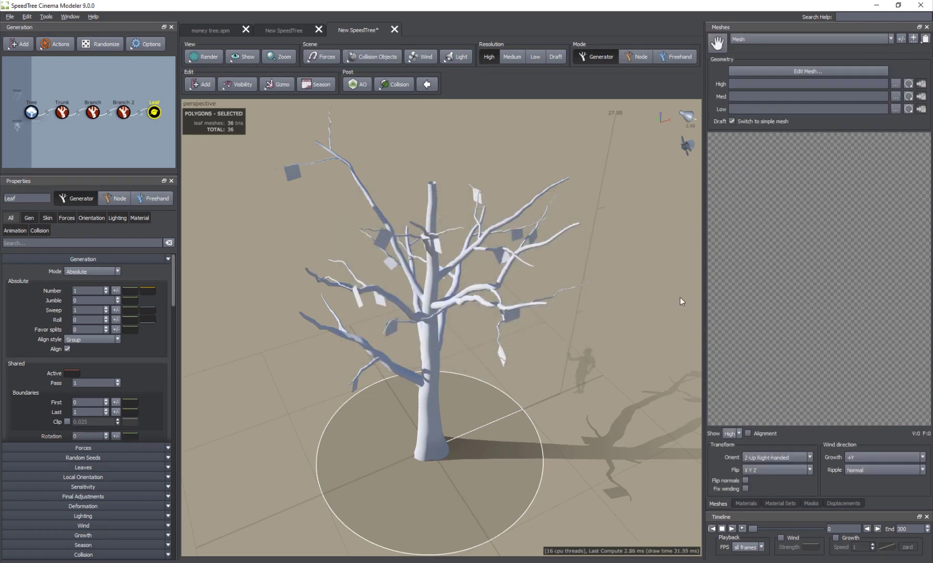
Load teapot.obj from the 3ds Max 2021 export folder as a mesh and check its preview
{"action": "left_click", "coordinate": [913, 39]}
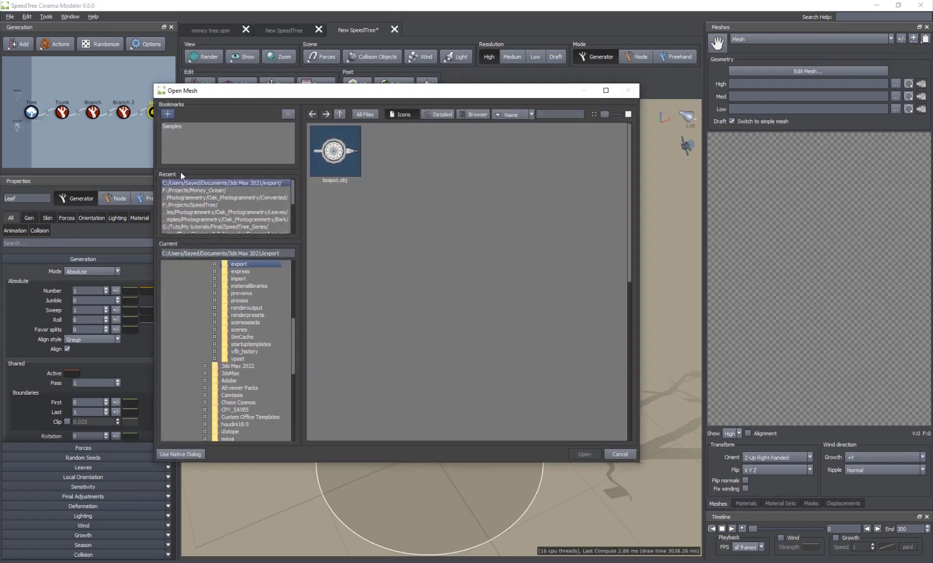
{"action": "left_click", "coordinate": [349, 152]}
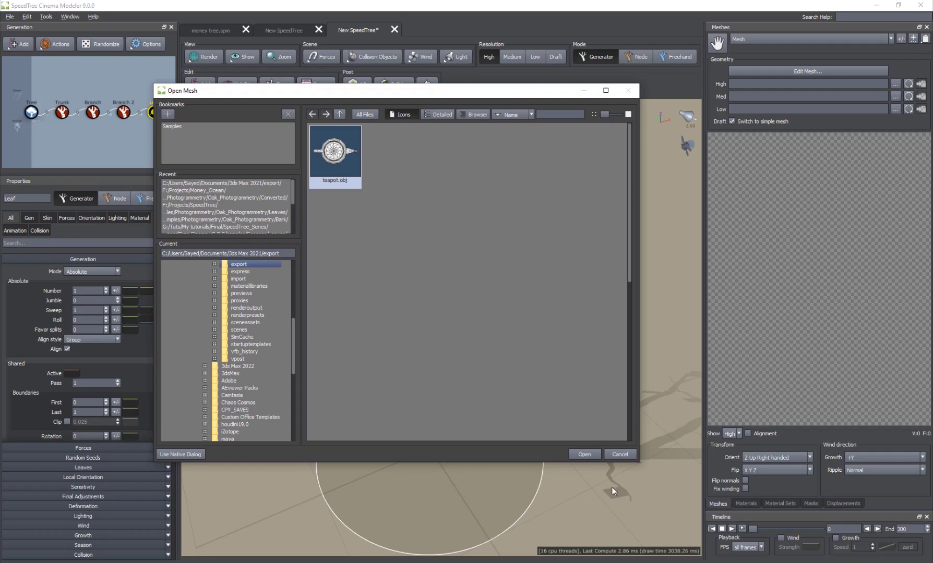
{"action": "left_click", "coordinate": [584, 455]}
{"action": "left_click_drag", "start_coordinate": [798, 271], "coordinate": [752, 297]}
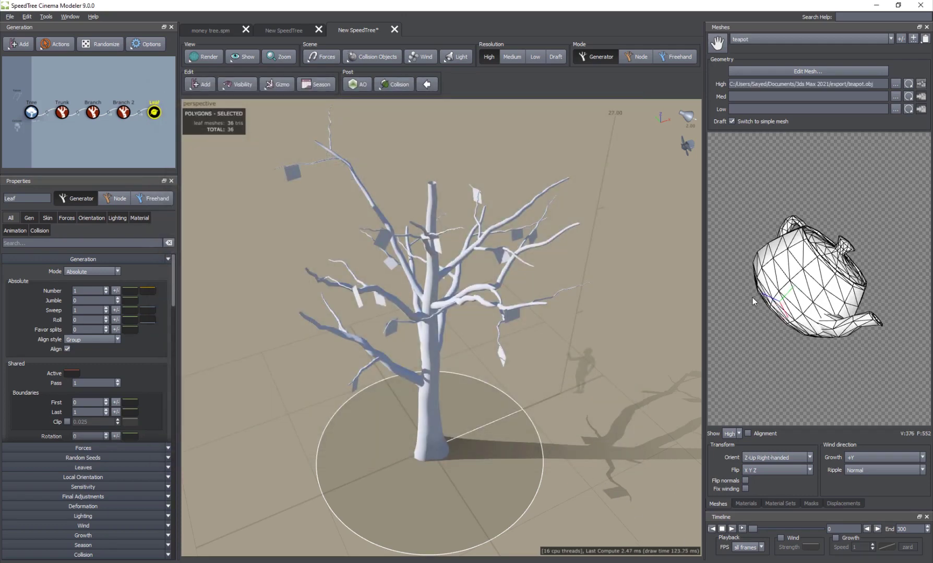
Apply the blue material to the tree's leaves
{"action": "left_click", "coordinate": [746, 504]}
{"action": "left_click_drag", "start_coordinate": [717, 42], "coordinate": [294, 171]}
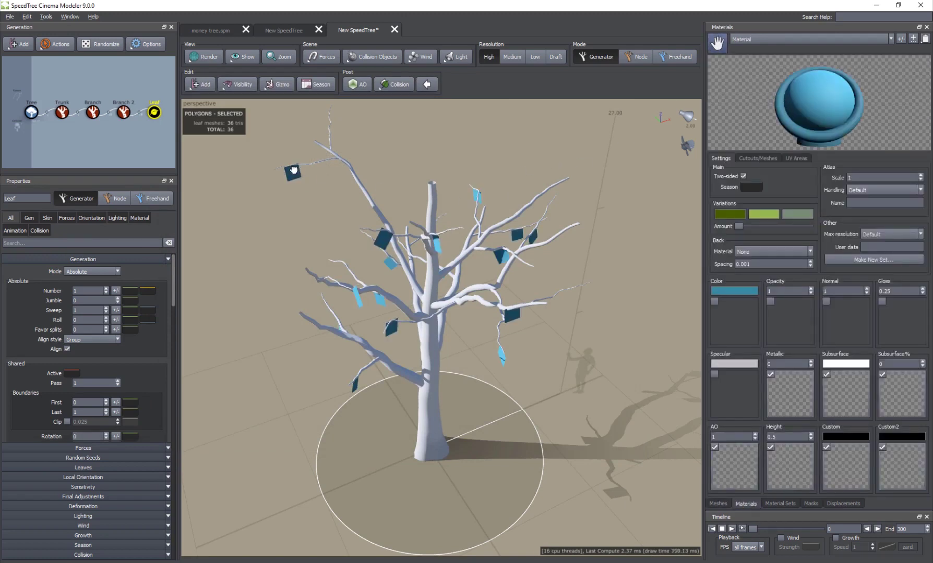
{"action": "left_click_drag", "start_coordinate": [462, 289], "coordinate": [421, 262]}
{"action": "scroll", "coordinate": [396, 255], "scroll_direction": "up", "scroll_amount": 3}
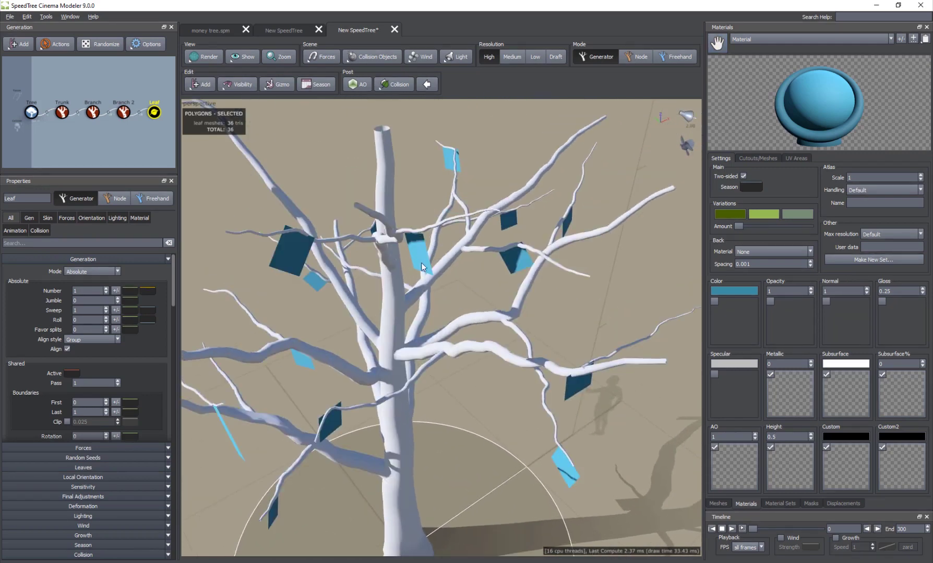
Assign the teapot mesh to the leaf material in place of the default leaf planes
{"action": "left_click", "coordinate": [756, 158]}
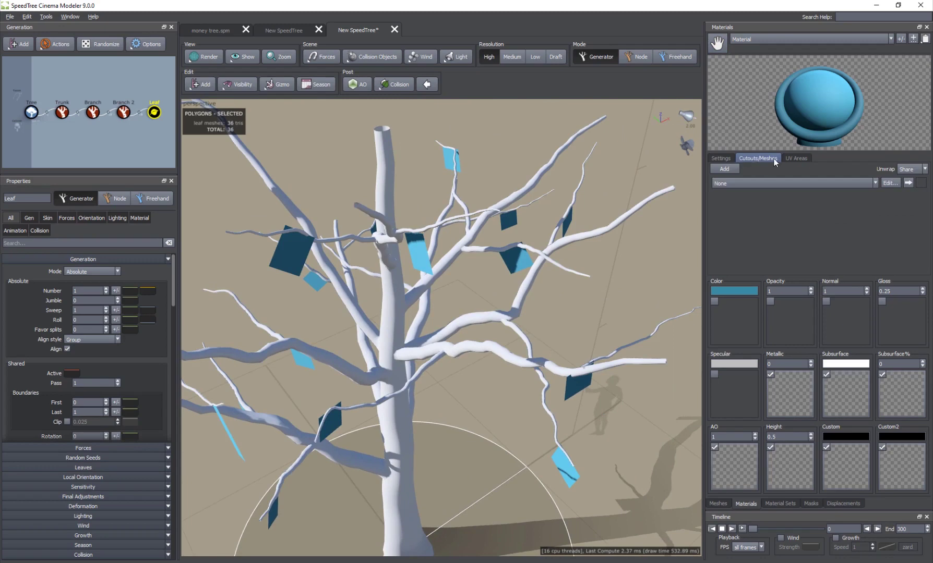
{"action": "left_click", "coordinate": [753, 182]}
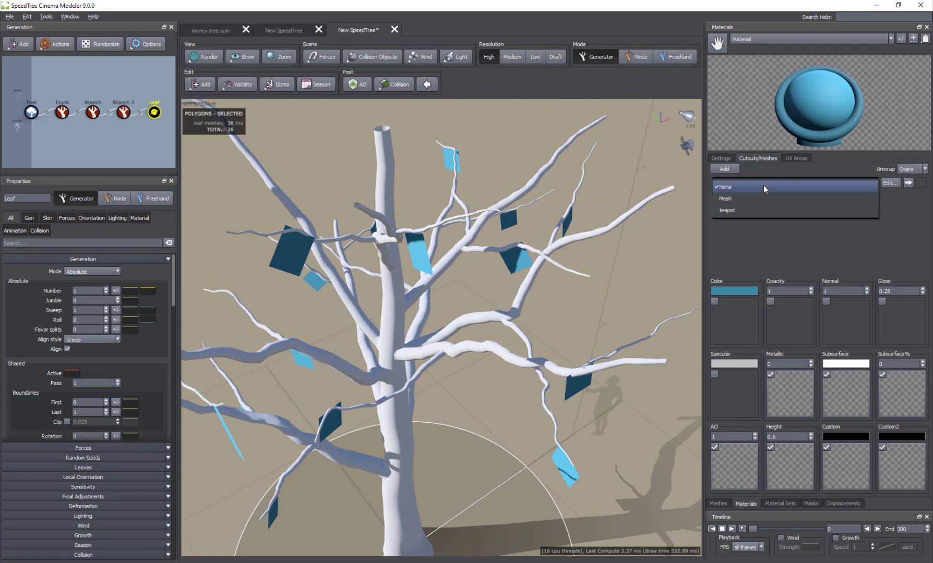
{"action": "left_click", "coordinate": [738, 209]}
{"action": "left_click_drag", "start_coordinate": [398, 294], "coordinate": [355, 312]}
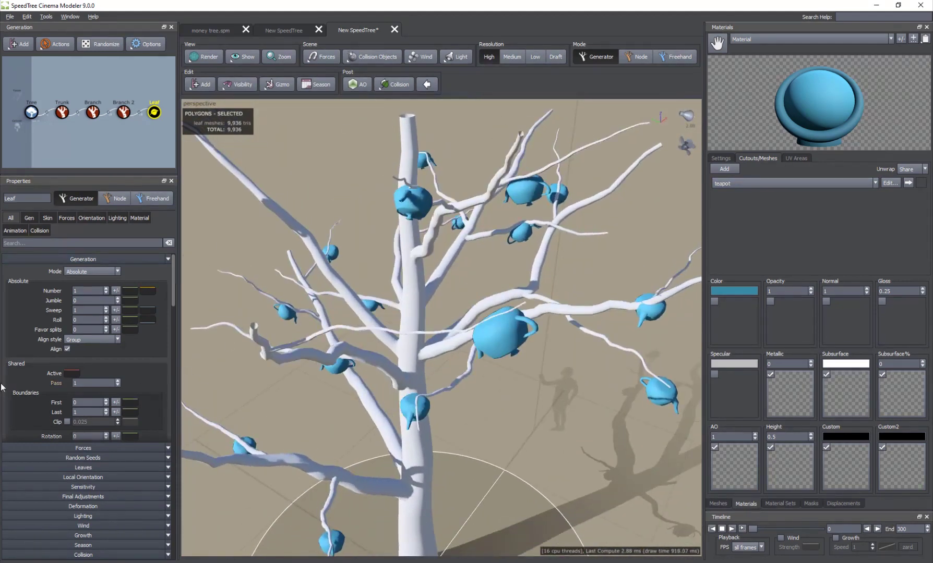
Set the number of teapot leaves to 12
{"action": "left_click", "coordinate": [106, 290]}
{"action": "left_click", "coordinate": [106, 290]}
{"action": "left_click", "coordinate": [106, 290]}
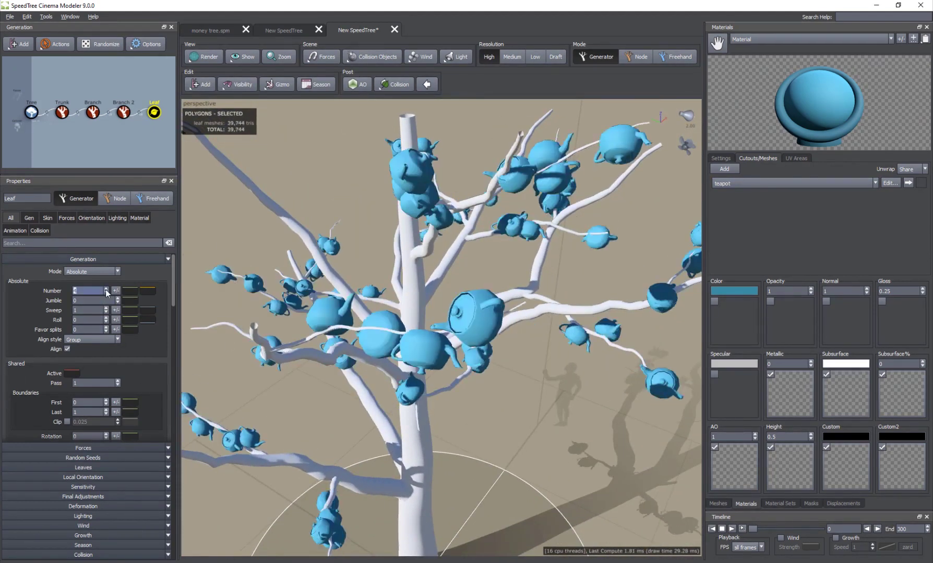
{"action": "left_click", "coordinate": [106, 290]}
{"action": "left_click", "coordinate": [106, 290]}
{"action": "left_click", "coordinate": [106, 290]}
{"action": "left_click", "coordinate": [106, 290]}
{"action": "left_click", "coordinate": [106, 290]}
{"action": "type", "text": "12"}
{"action": "key", "text": "Return"}
{"action": "left_click_drag", "start_coordinate": [314, 349], "coordinate": [428, 313]}
Set the teapot leaves' size scalar to 0.795 and add a random variance to it
{"action": "scroll", "coordinate": [83, 379], "scroll_direction": "down", "scroll_amount": 3}
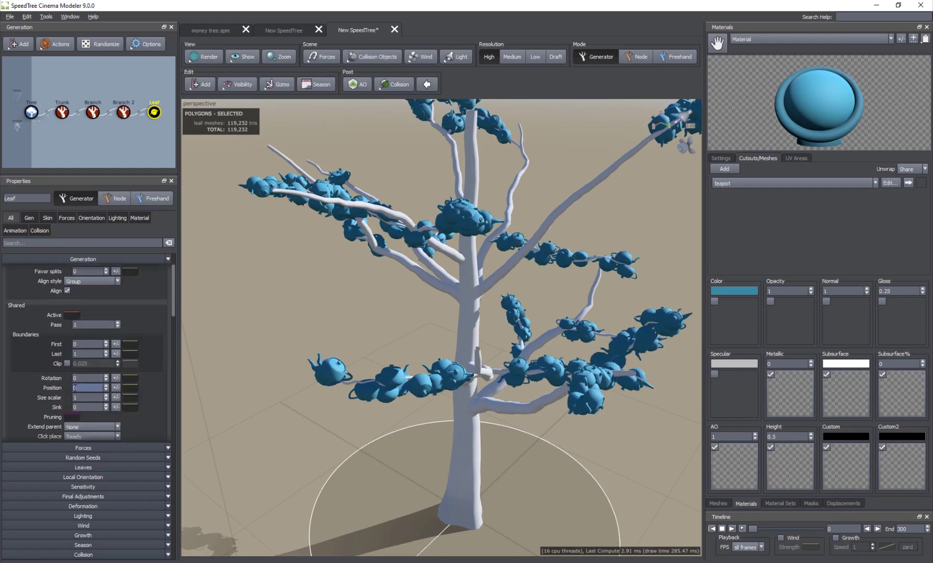
{"action": "left_click_drag", "start_coordinate": [105, 341], "coordinate": [110, 346]}
{"action": "left_click", "coordinate": [116, 339]}
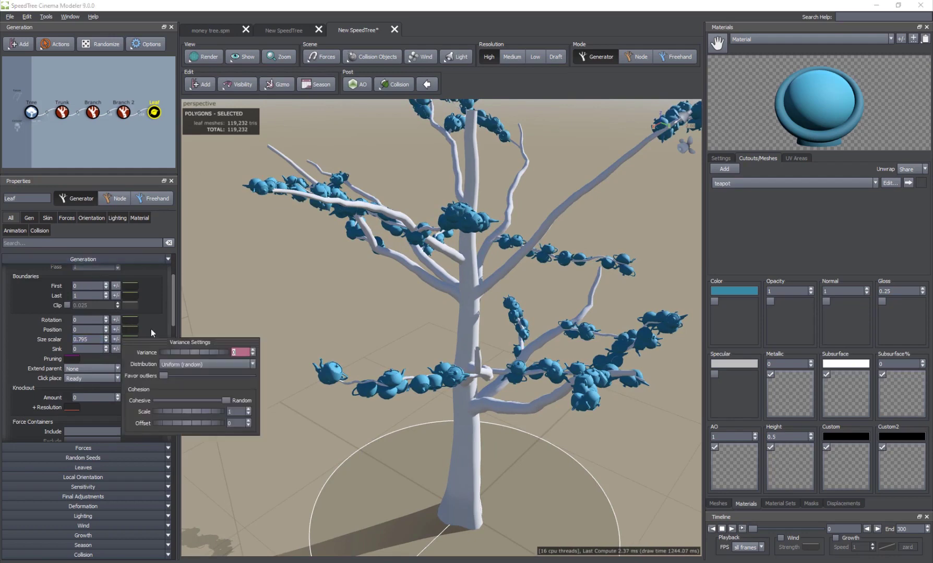
{"action": "left_click_drag", "start_coordinate": [194, 351], "coordinate": [168, 346]}
Examine the size and distribution of the teapot leaves from several angles, up close and from farther away
{"action": "left_click_drag", "start_coordinate": [565, 310], "coordinate": [431, 312]}
{"action": "left_click_drag", "start_coordinate": [380, 279], "coordinate": [328, 315]}
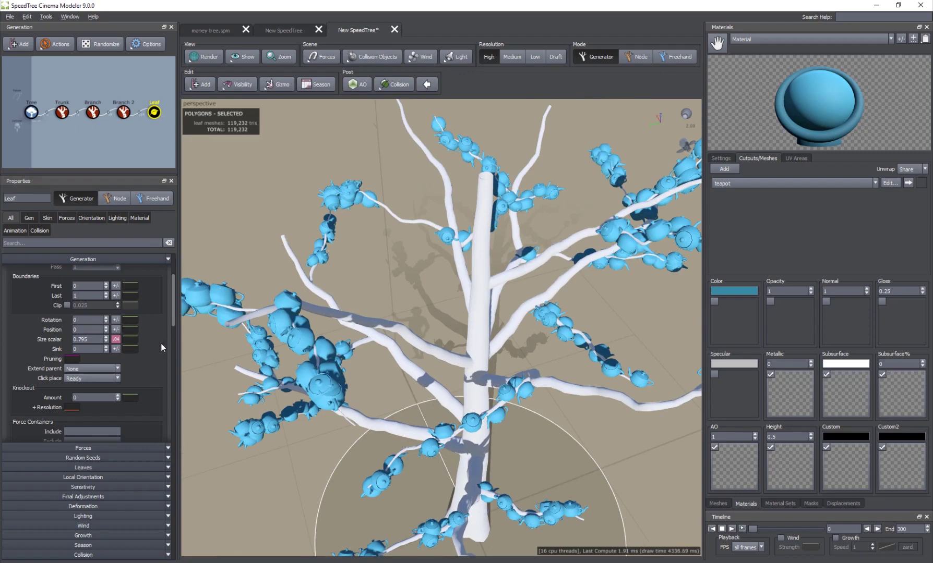
{"action": "scroll", "coordinate": [431, 343], "scroll_direction": "down", "scroll_amount": 2}
{"action": "left_click_drag", "start_coordinate": [430, 343], "coordinate": [432, 369]}
{"action": "scroll", "coordinate": [418, 330], "scroll_direction": "up", "scroll_amount": 3}
{"action": "mouse_move", "coordinate": [418, 330]}
{"action": "left_mouse_down"}
{"action": "mouse_move", "coordinate": [424, 356]}
{"action": "mouse_move", "coordinate": [420, 336]}
{"action": "left_mouse_up"}
{"action": "left_click_drag", "start_coordinate": [459, 297], "coordinate": [431, 342]}
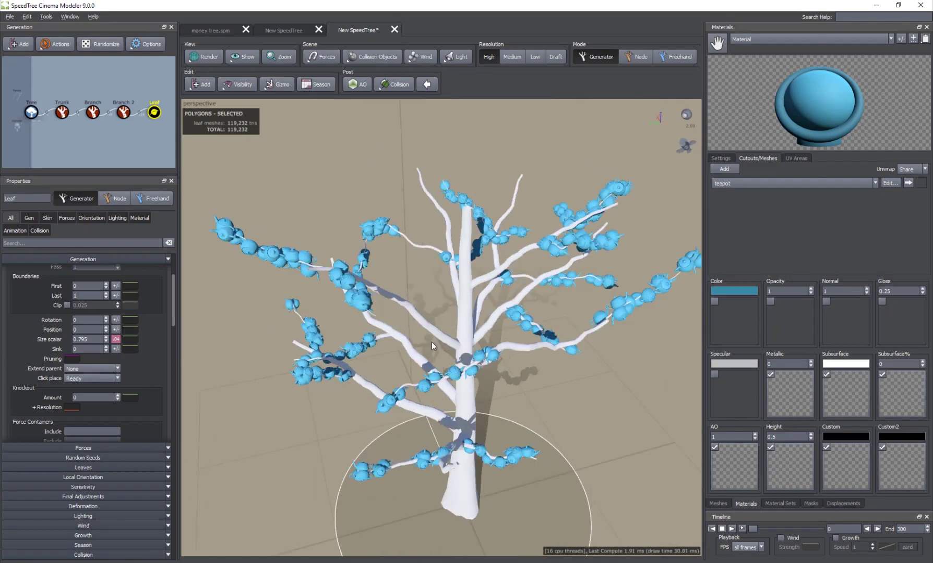
Compare the teapot tree with the finished money tree by switching between the two open models
{"action": "left_click", "coordinate": [213, 30]}
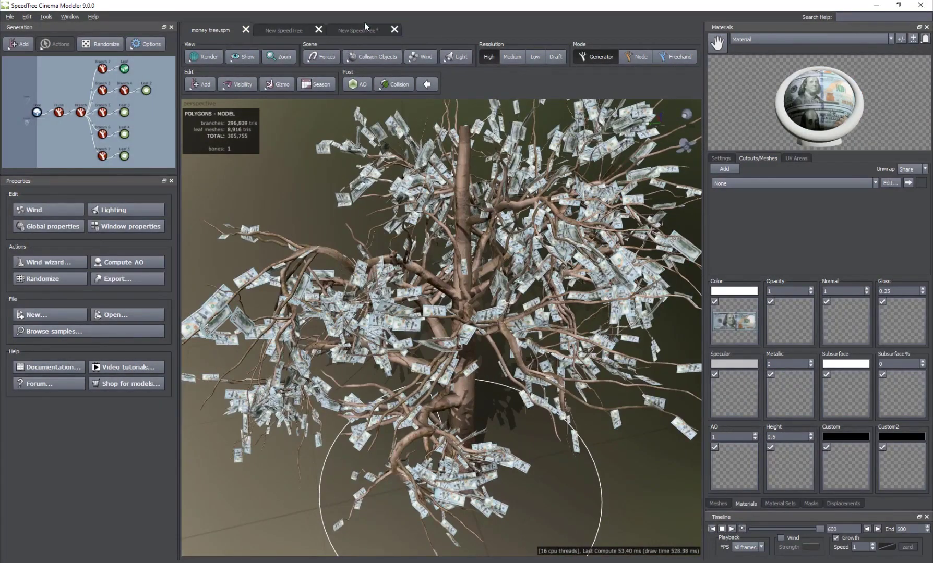
{"action": "left_click", "coordinate": [363, 24]}
{"action": "left_click_drag", "start_coordinate": [363, 268], "coordinate": [400, 272]}
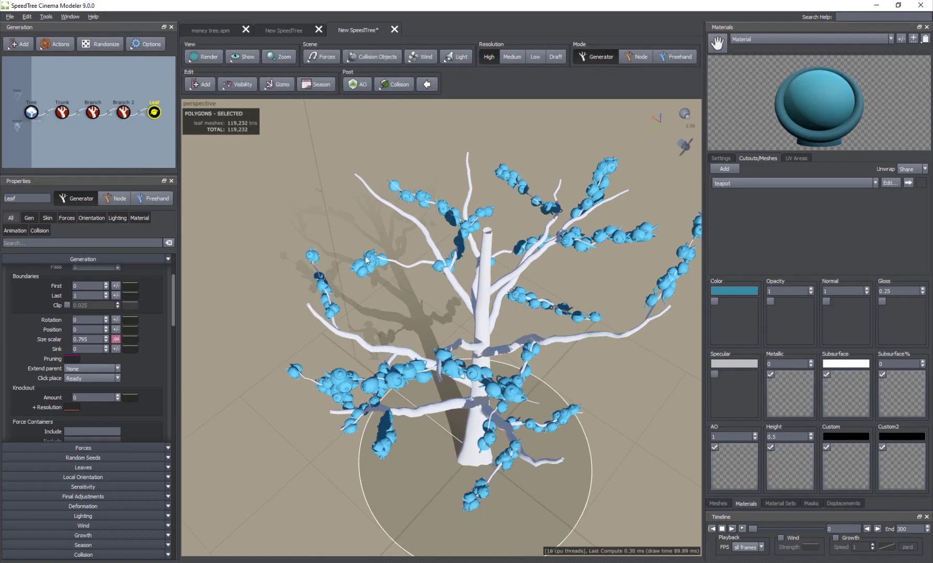
{"action": "left_click_drag", "start_coordinate": [365, 353], "coordinate": [359, 333]}
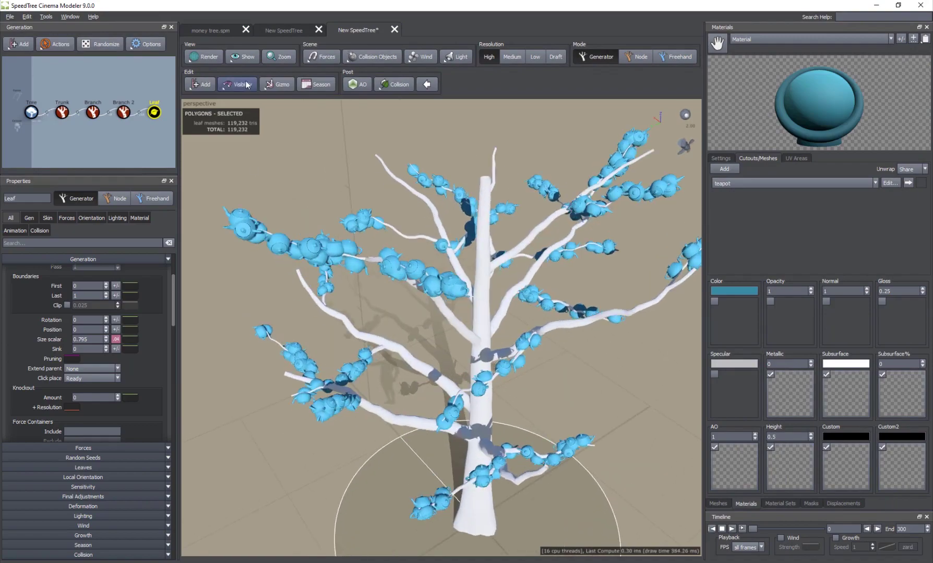
{"action": "left_click", "coordinate": [218, 32]}
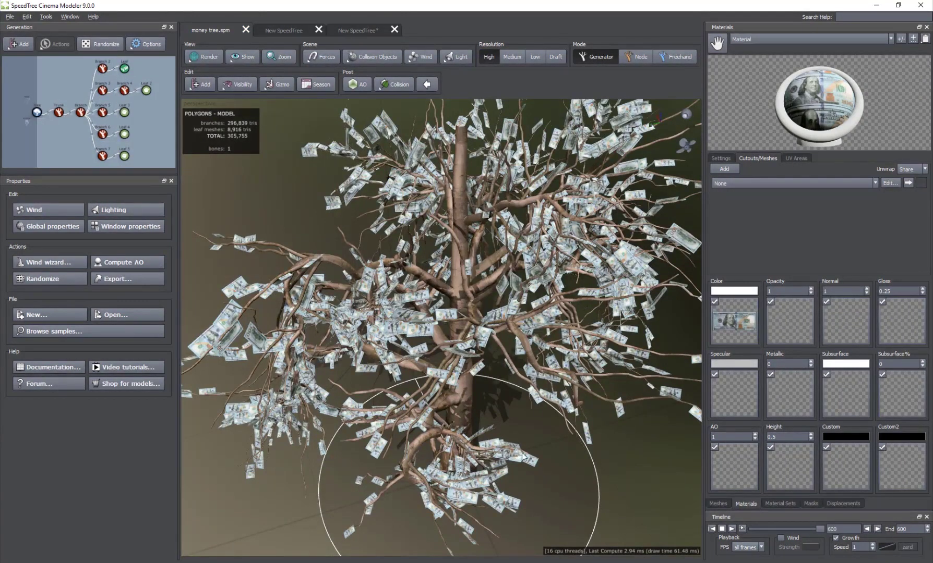
Switch to the web browser and look through the uploads on the FX Maniac YouTube channel
{"action": "left_click", "coordinate": [556, 562]}
{"action": "scroll", "coordinate": [438, 442], "scroll_direction": "down", "scroll_amount": 3}
{"action": "scroll", "coordinate": [397, 420], "scroll_direction": "up", "scroll_amount": 3}
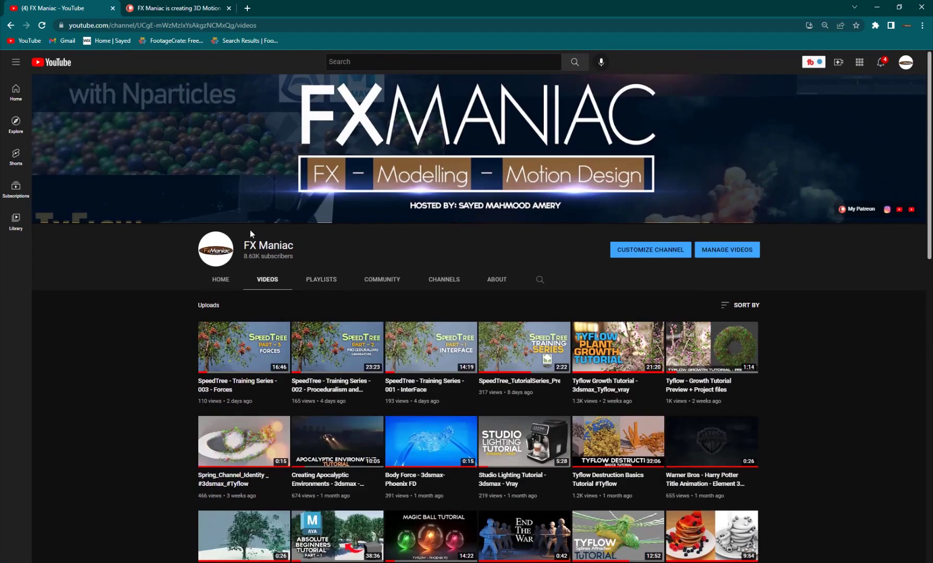
Look through the membership levels on the FX Maniac Patreon page and return to the YouTube channel's uploads
{"action": "scroll", "coordinate": [334, 388], "scroll_direction": "down", "scroll_amount": 3}
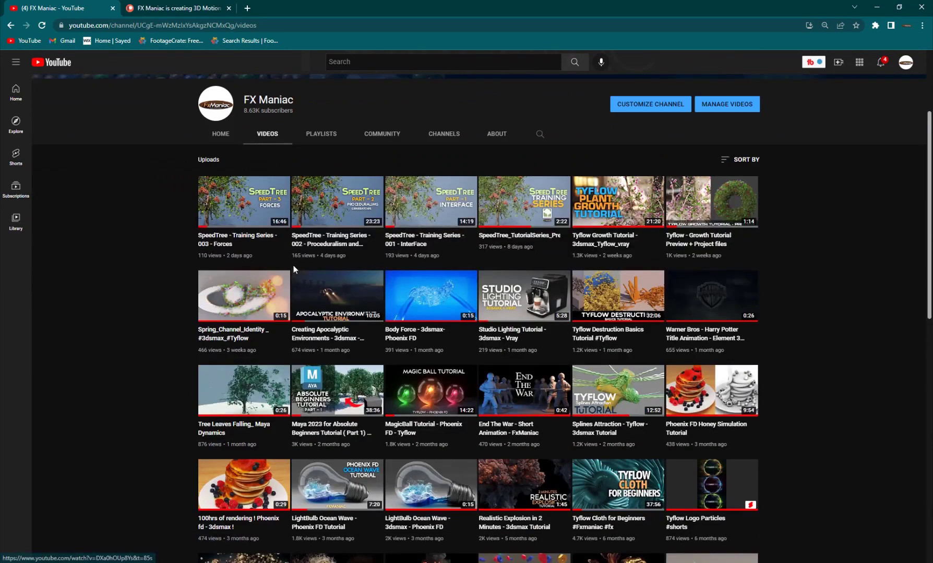
{"action": "left_click", "coordinate": [177, 6]}
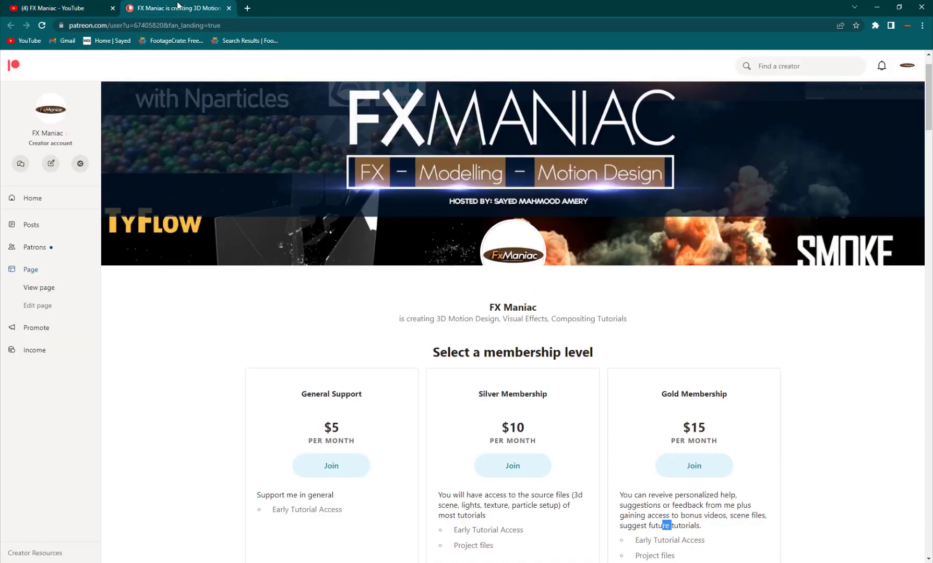
{"action": "scroll", "coordinate": [219, 172], "scroll_direction": "down", "scroll_amount": 4}
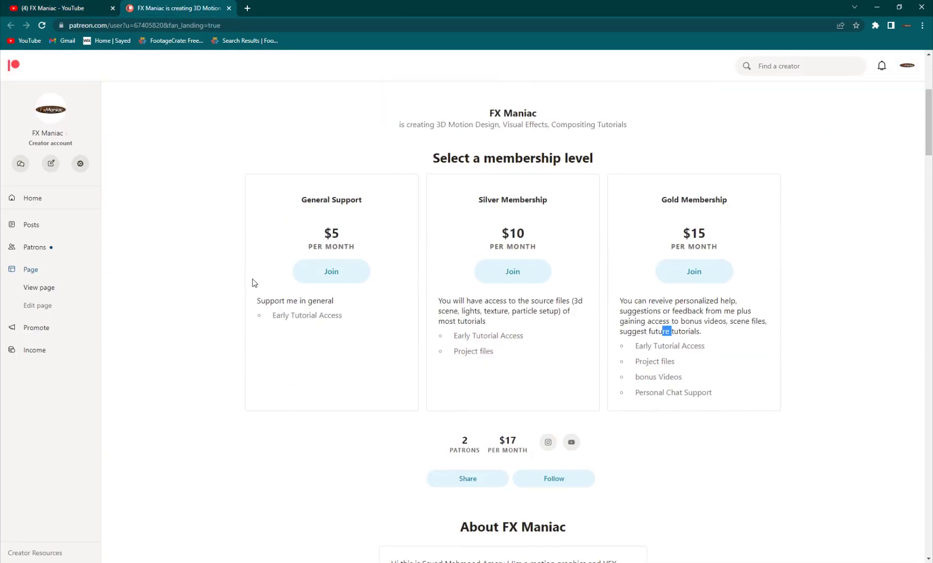
{"action": "scroll", "coordinate": [245, 276], "scroll_direction": "up", "scroll_amount": 2}
{"action": "scroll", "coordinate": [240, 273], "scroll_direction": "down", "scroll_amount": 5}
{"action": "scroll", "coordinate": [240, 273], "scroll_direction": "up", "scroll_amount": 4}
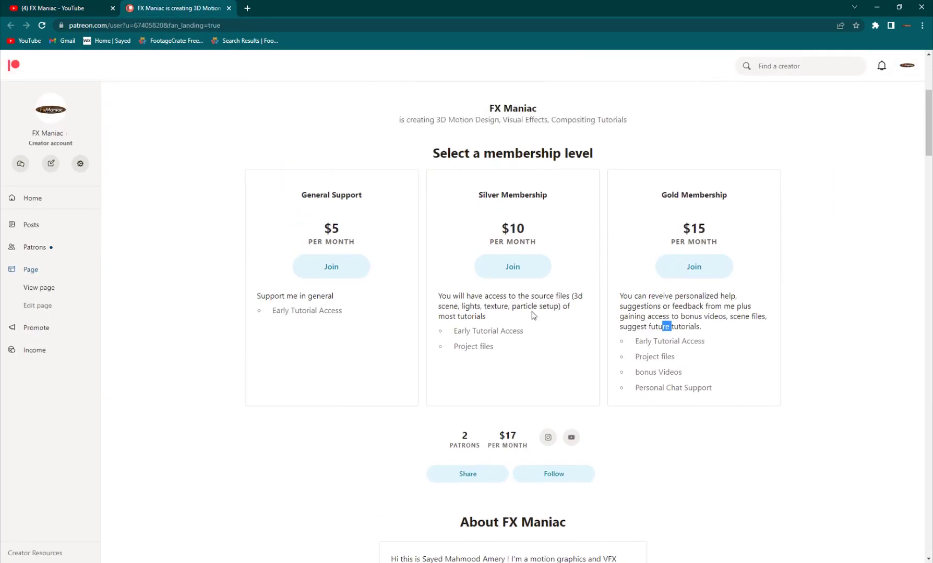
{"action": "scroll", "coordinate": [533, 315], "scroll_direction": "up", "scroll_amount": 4}
{"action": "scroll", "coordinate": [662, 261], "scroll_direction": "down", "scroll_amount": 2}
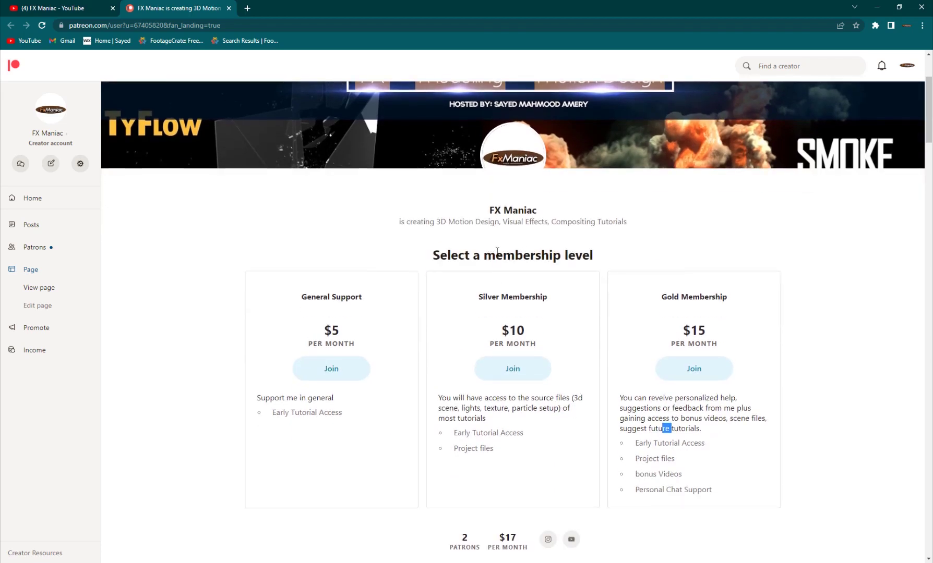
{"action": "left_click", "coordinate": [71, 6]}
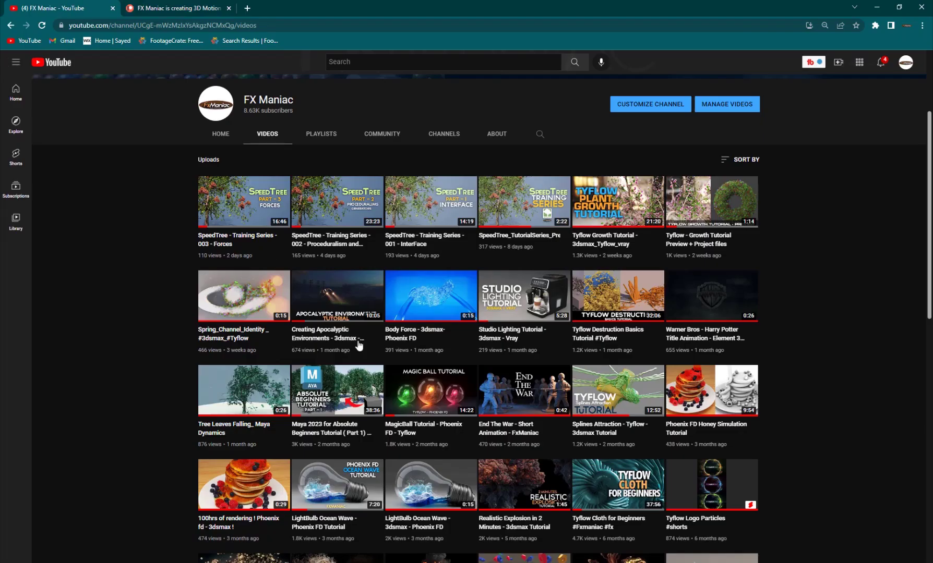